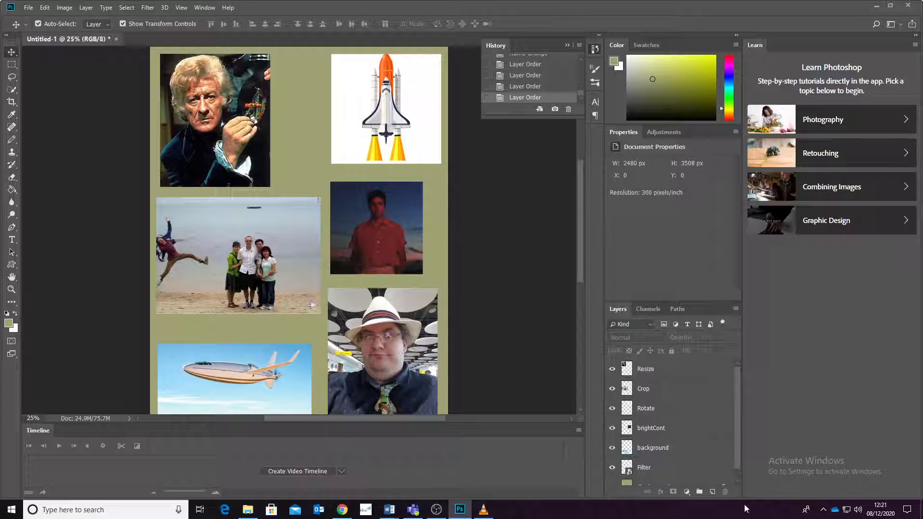
# Scale the portrait on the Resize layer to about 959 × 1110 px and apply the transform
pyautogui.click(653, 368)
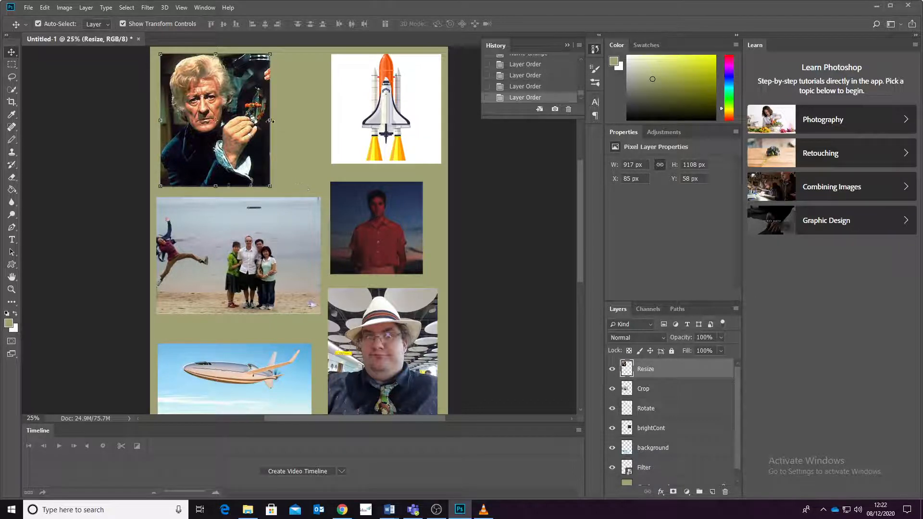
pyautogui.moveTo(271, 121); pyautogui.dragTo(324, 128)
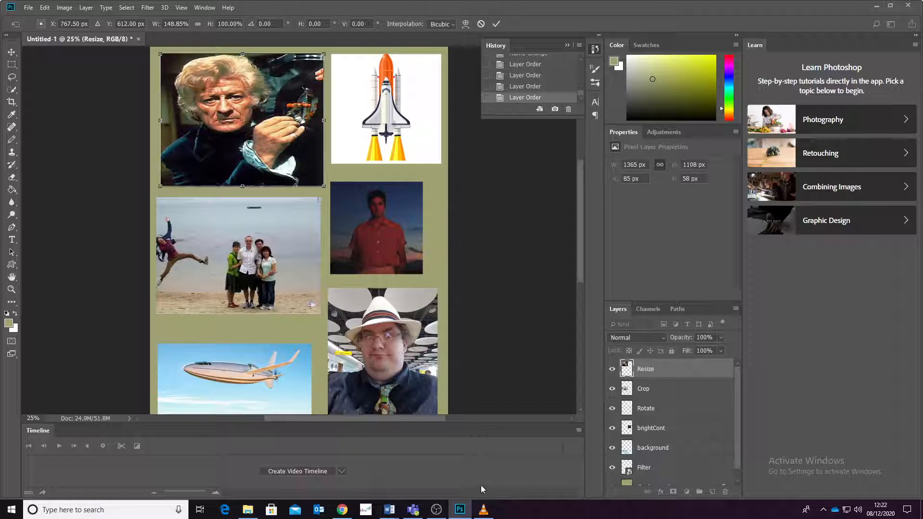
pyautogui.hotkey('ctrl', 'z')
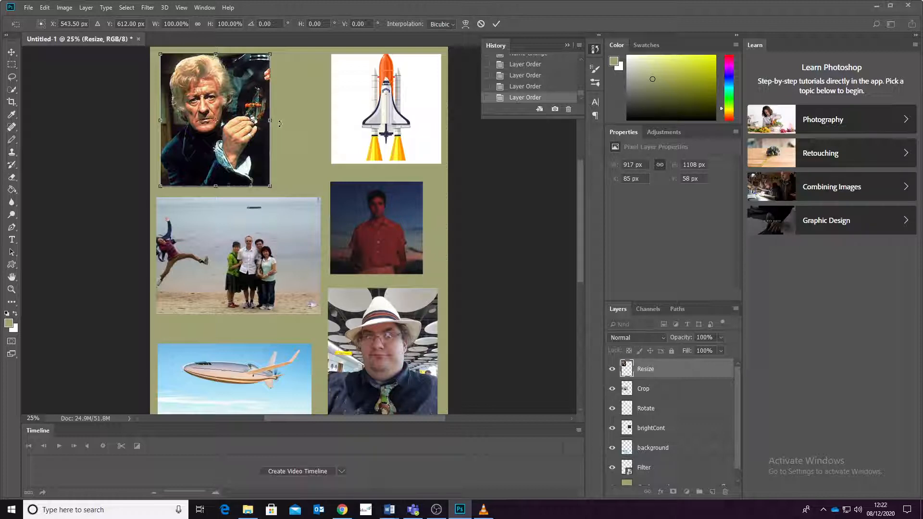
pyautogui.moveTo(269, 120); pyautogui.dragTo(274, 121)
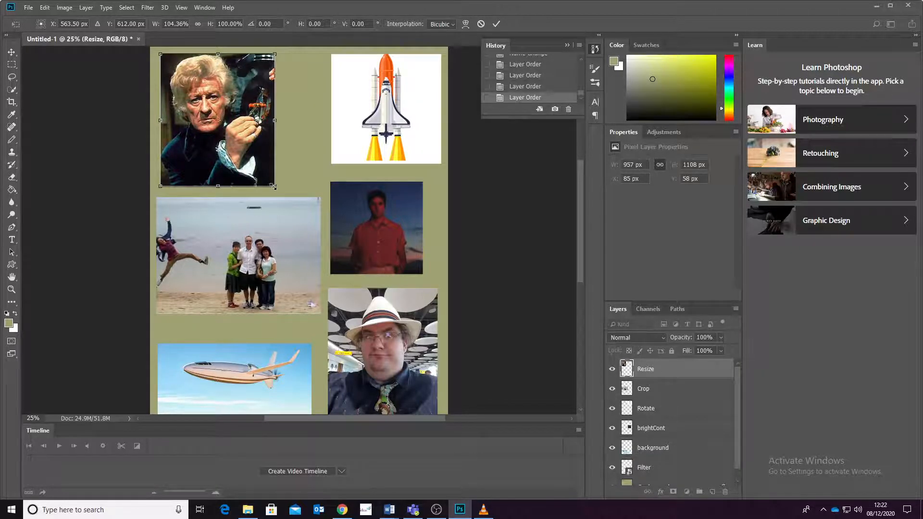
pyautogui.moveTo(274, 187)
pyautogui.mouseDown()
pyautogui.moveTo(270, 168)
pyautogui.moveTo(266, 191)
pyautogui.mouseUp()
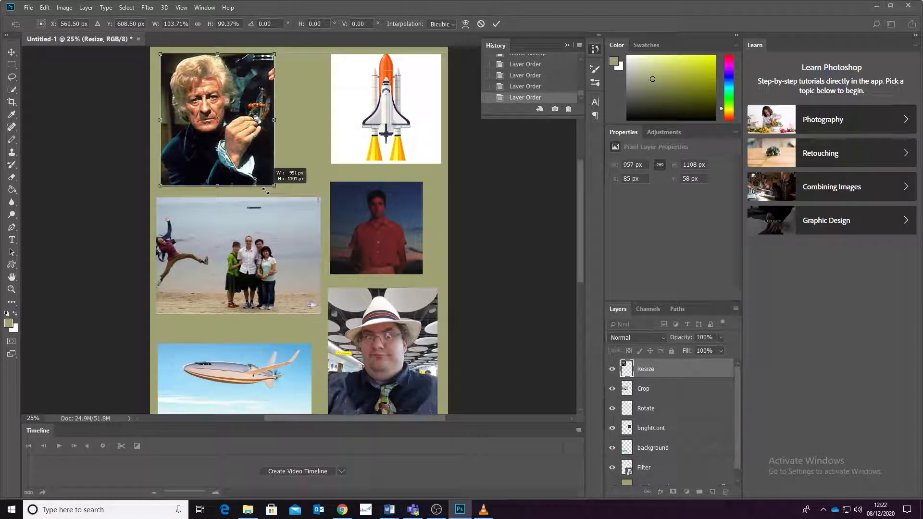
pyautogui.moveTo(266, 191); pyautogui.dragTo(294, 168)
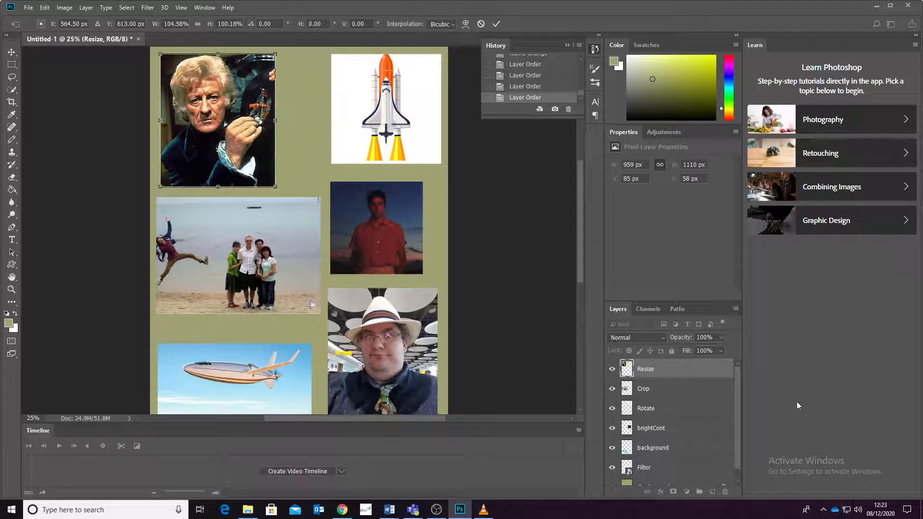
pyautogui.press('Return')
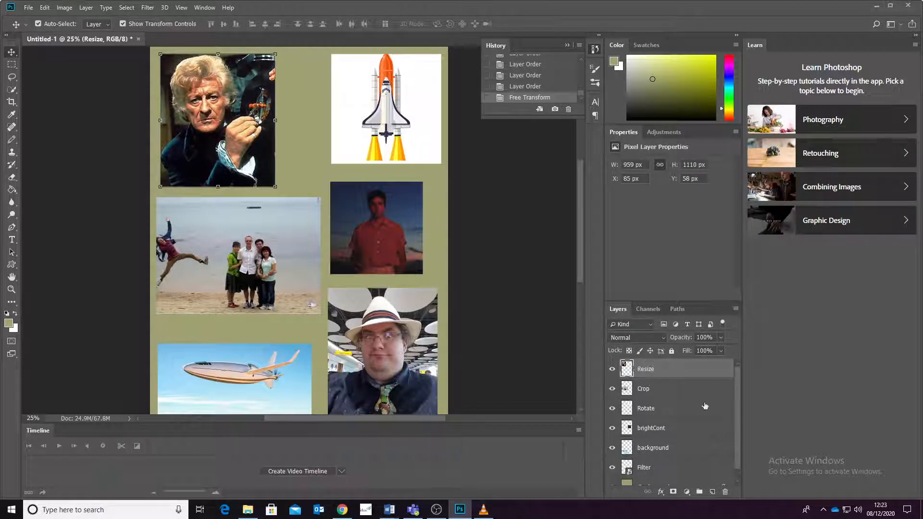
# Erase the part of the Crop layer's group photo containing the jumping person, using a rectangular marquee selection
pyautogui.click(675, 394)
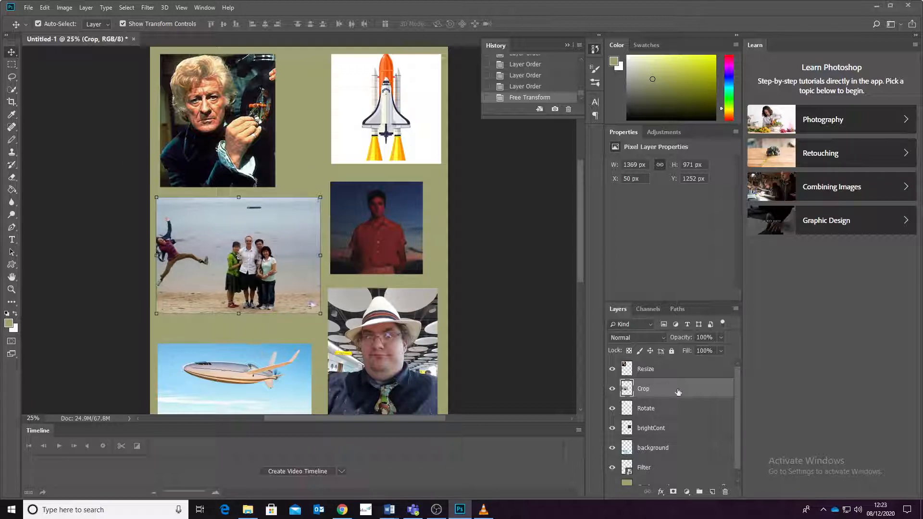
pyautogui.click(11, 65)
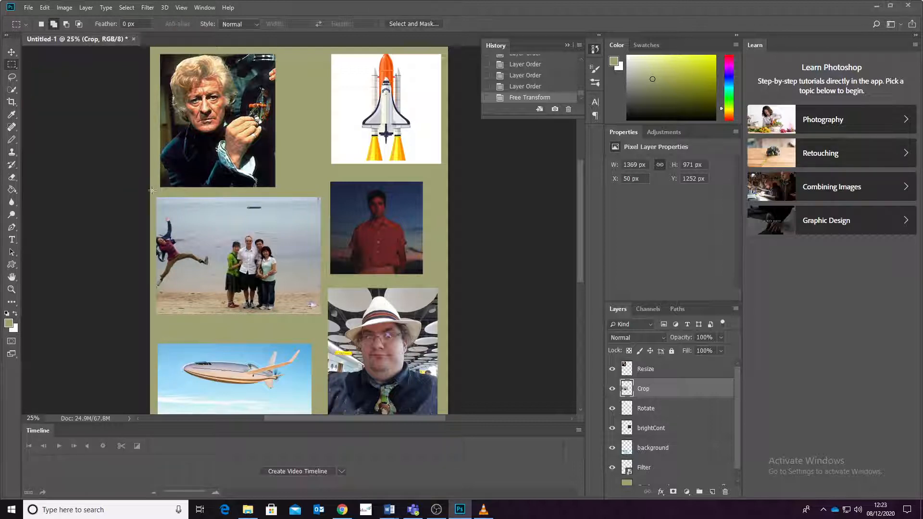
pyautogui.moveTo(152, 191); pyautogui.dragTo(221, 332)
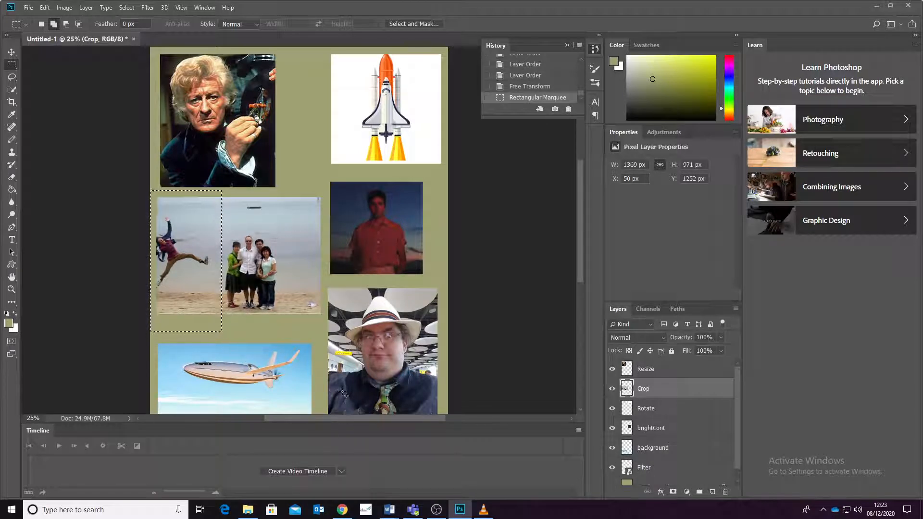
pyautogui.press('Delete')
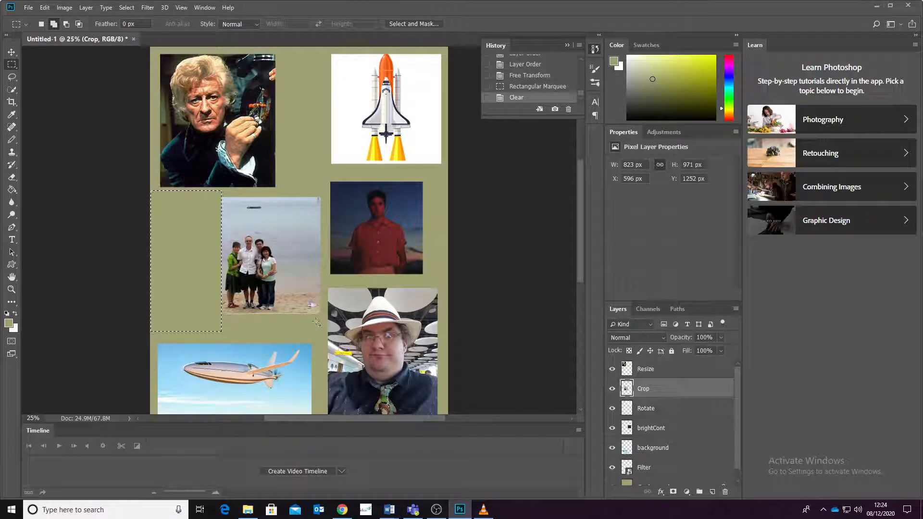
# Erase the empty areas to the right of and above the four people in the group photo, and clear the selection
pyautogui.moveTo(325, 319); pyautogui.dragTo(284, 179)
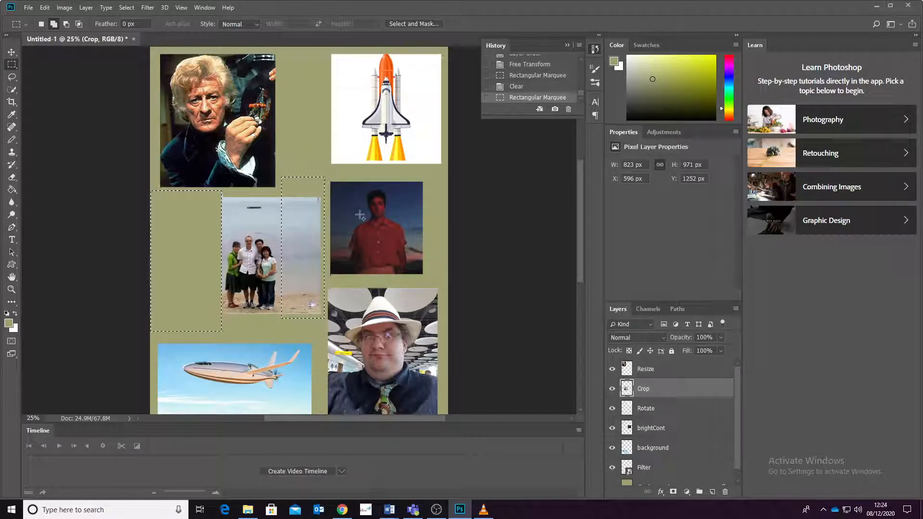
pyautogui.press('Delete')
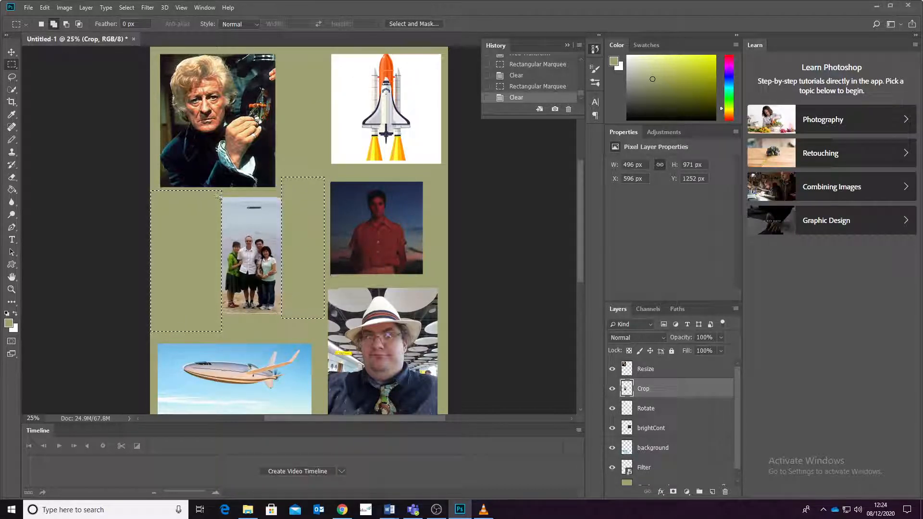
pyautogui.moveTo(211, 198); pyautogui.dragTo(319, 227)
pyautogui.press('Delete')
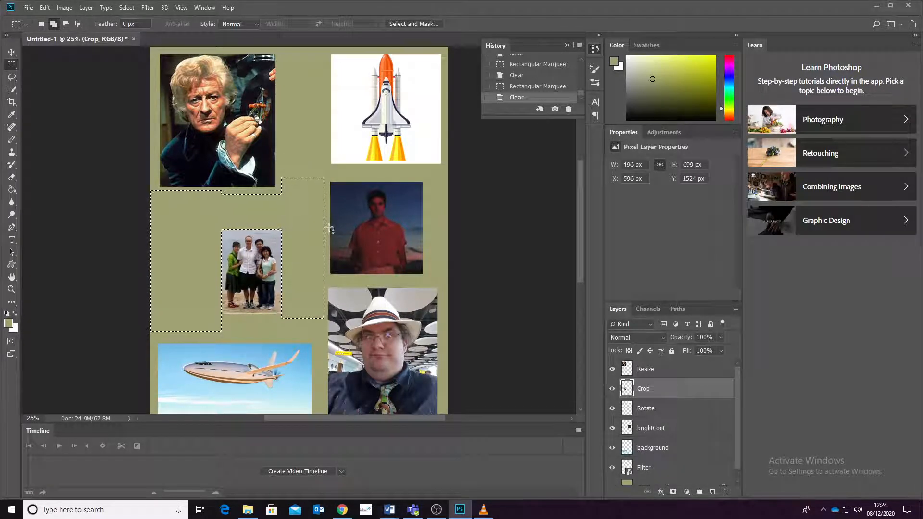
pyautogui.hotkey('ctrl', 'd')
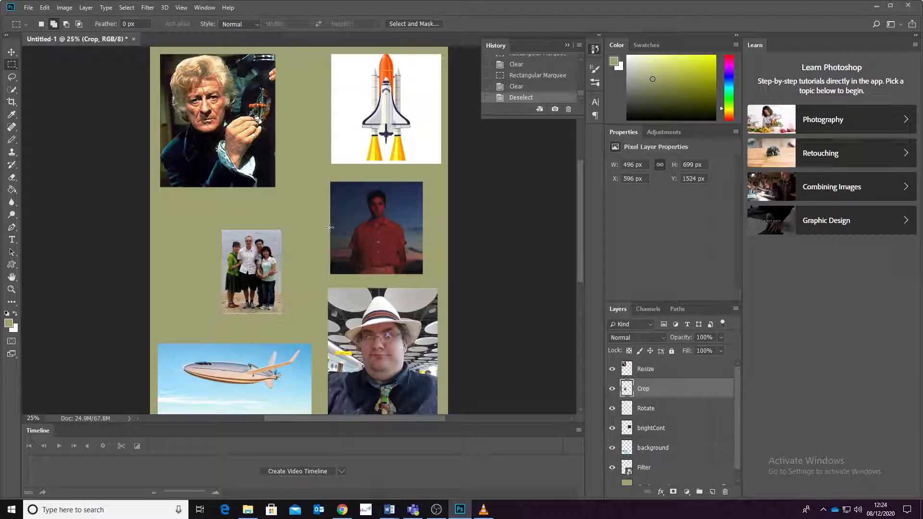
# Move the trimmed group photo to just below the portrait and enlarge it to about 758 × 1069 px
pyautogui.click(12, 51)
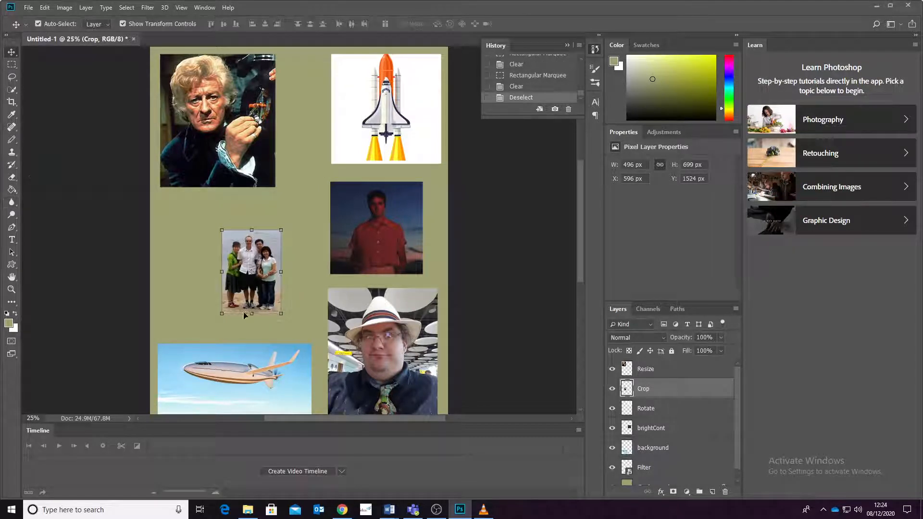
pyautogui.moveTo(249, 301); pyautogui.dragTo(189, 271)
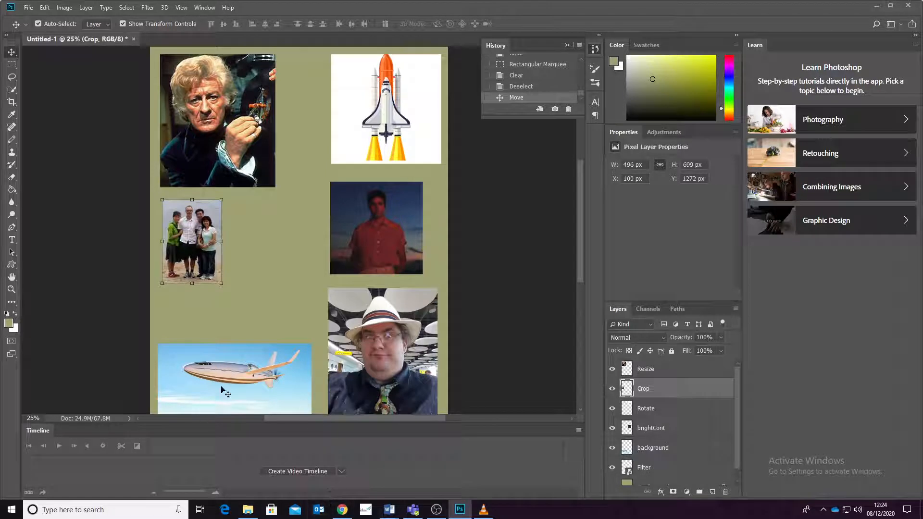
pyautogui.moveTo(222, 283); pyautogui.dragTo(289, 312)
pyautogui.press('Return')
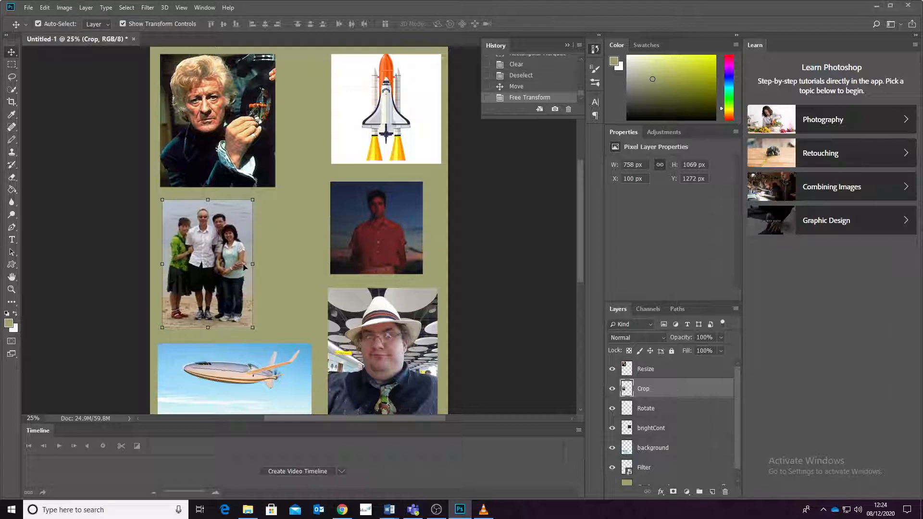
# Shift the space shuttle picture on the Rotate layer slightly left and rotate it 30° clockwise
pyautogui.click(634, 410)
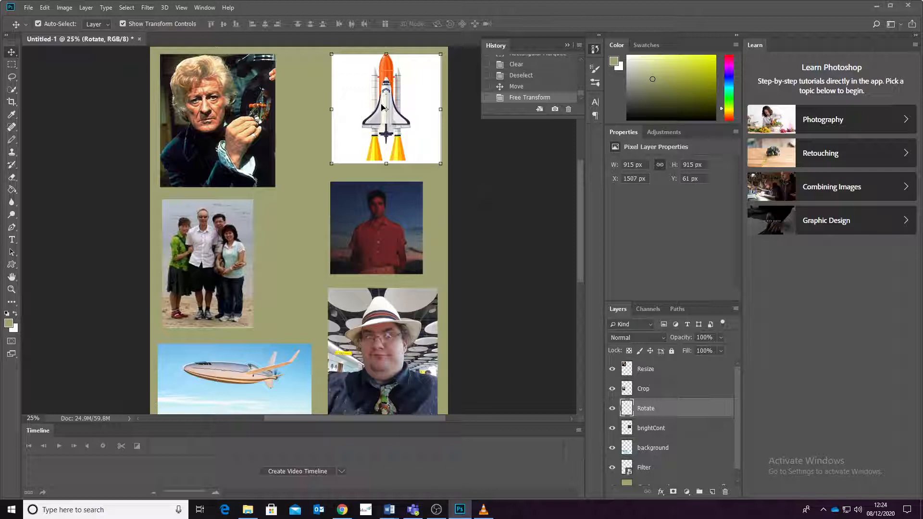
pyautogui.moveTo(382, 106); pyautogui.dragTo(372, 108)
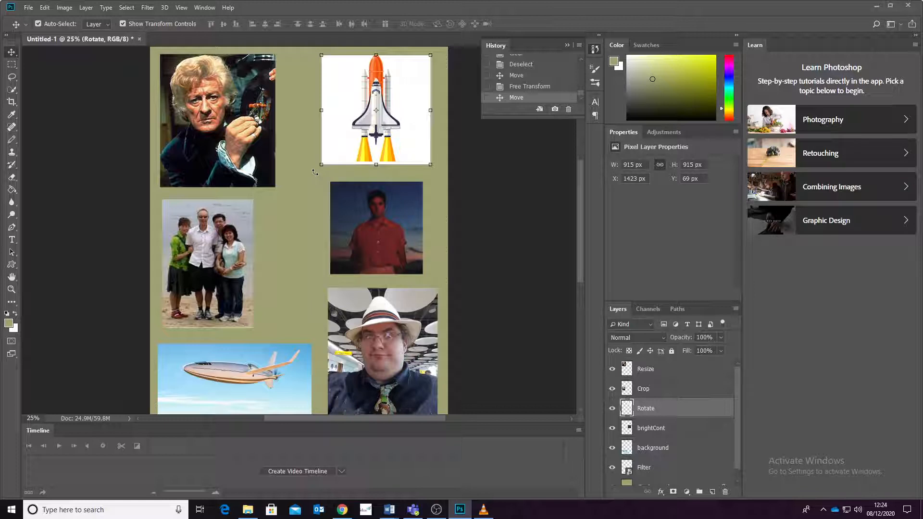
pyautogui.moveTo(315, 172); pyautogui.dragTo(287, 146)
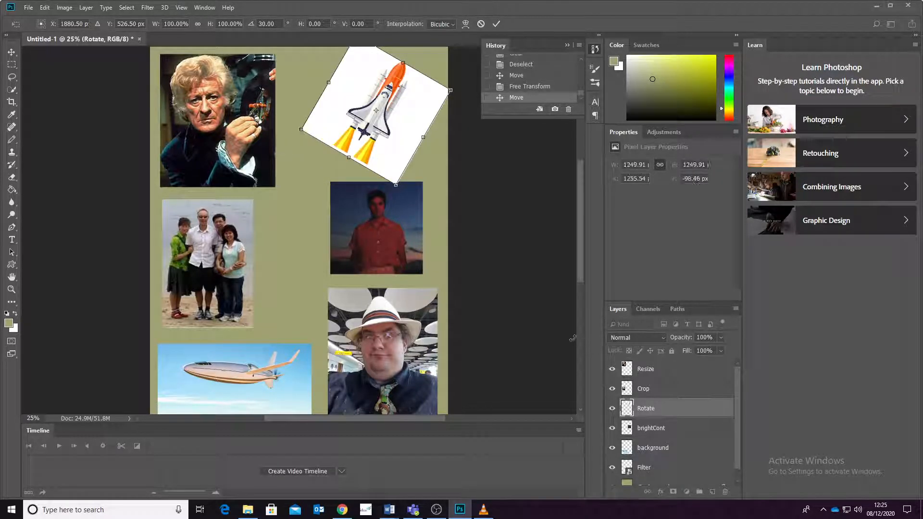
pyautogui.press('Return')
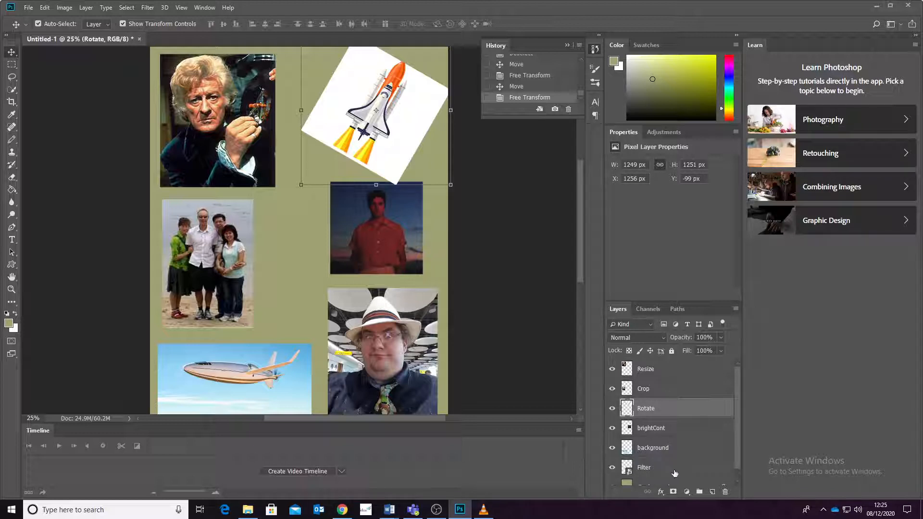
# Select the brightCont layer
pyautogui.click(678, 433)
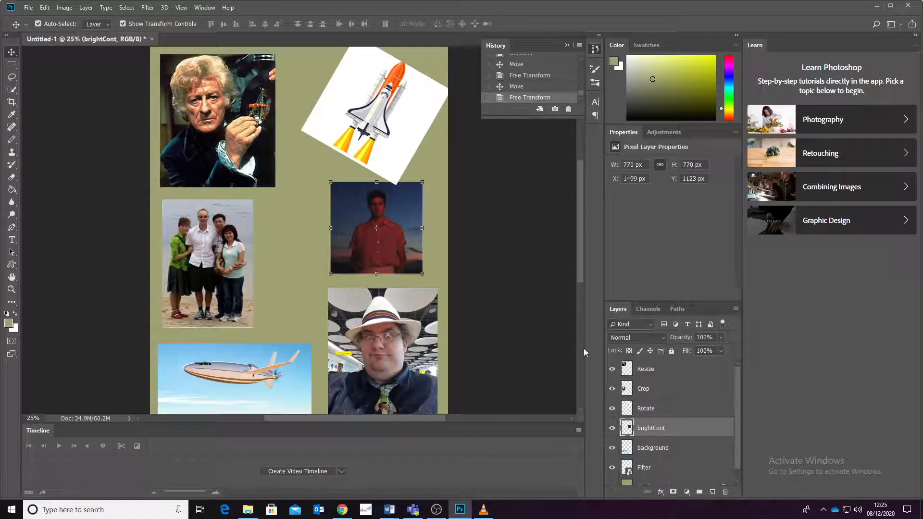
pyautogui.rightClick(660, 428)
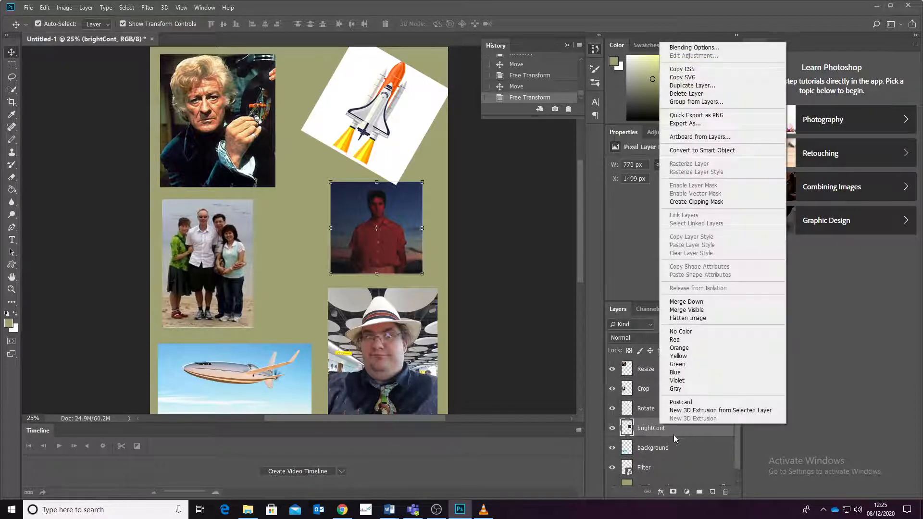
pyautogui.click(665, 434)
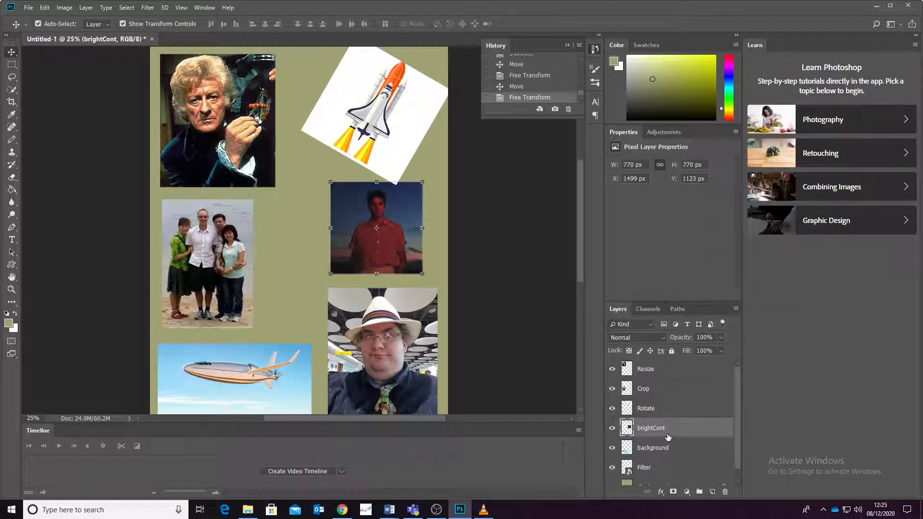
pyautogui.doubleClick(668, 437)
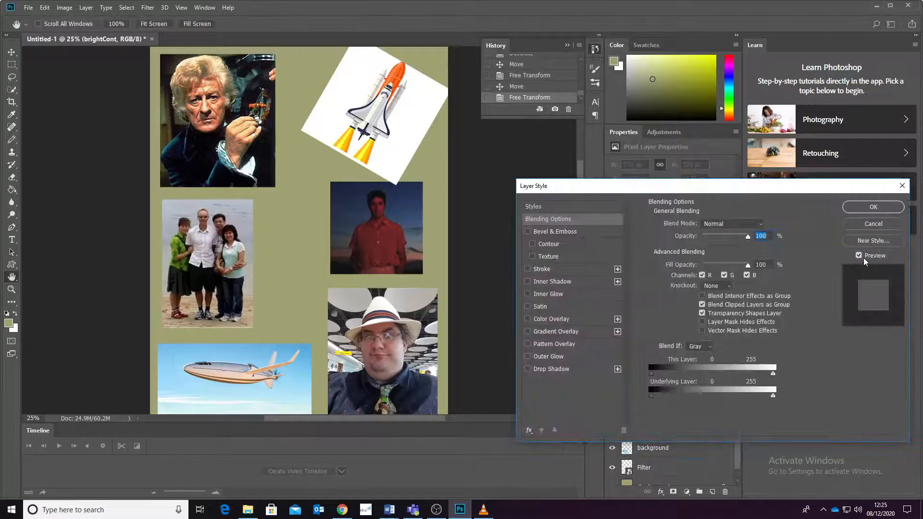
pyautogui.click(874, 223)
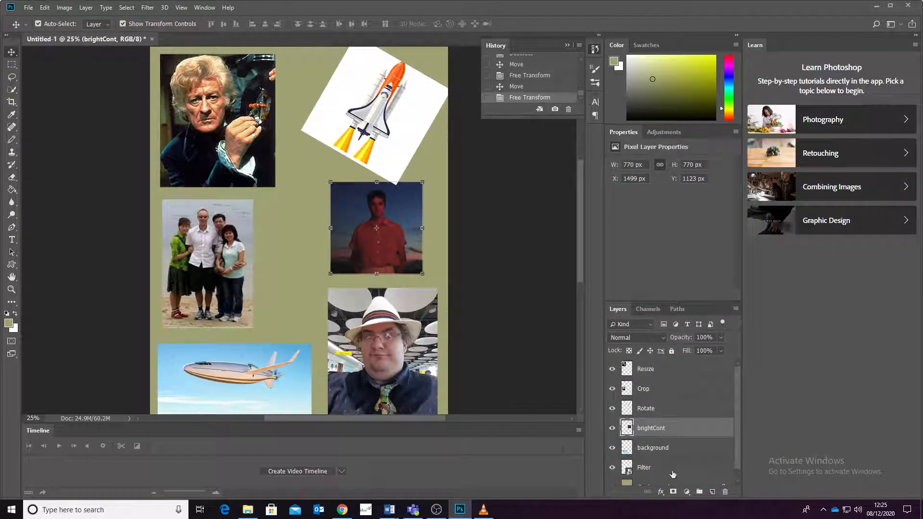
# Add a Brightness/Contrast adjustment layer directly above the brightCont layer and link the two layers
pyautogui.click(687, 496)
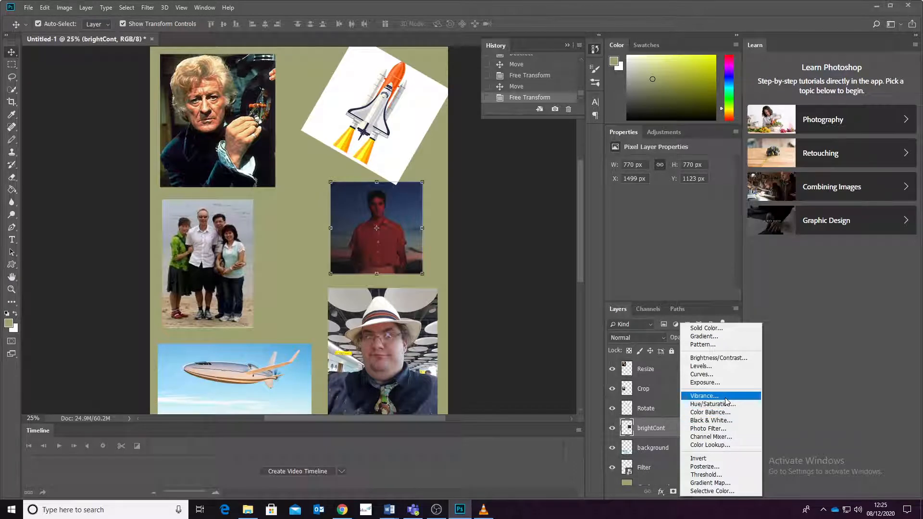
pyautogui.click(733, 359)
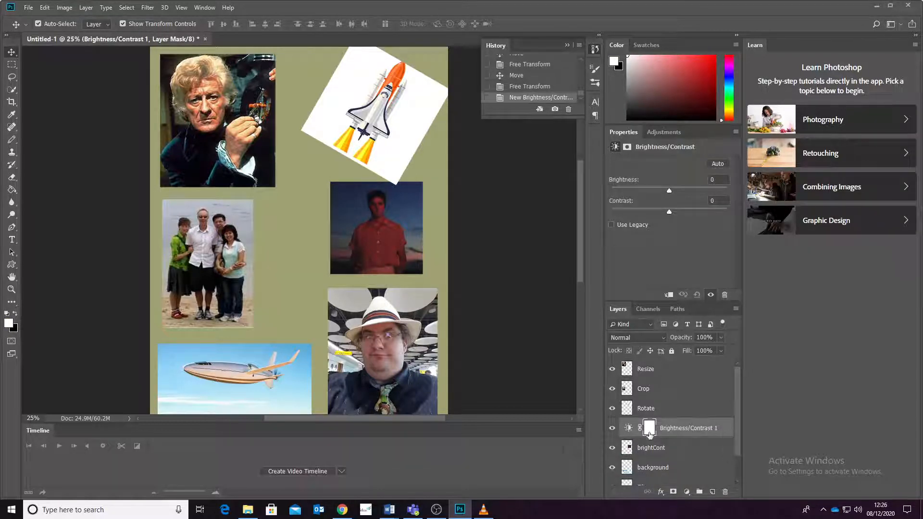
pyautogui.moveTo(717, 452); pyautogui.dragTo(709, 444)
pyautogui.click(722, 430)
pyautogui.click(712, 453)
pyautogui.rightClick(712, 447)
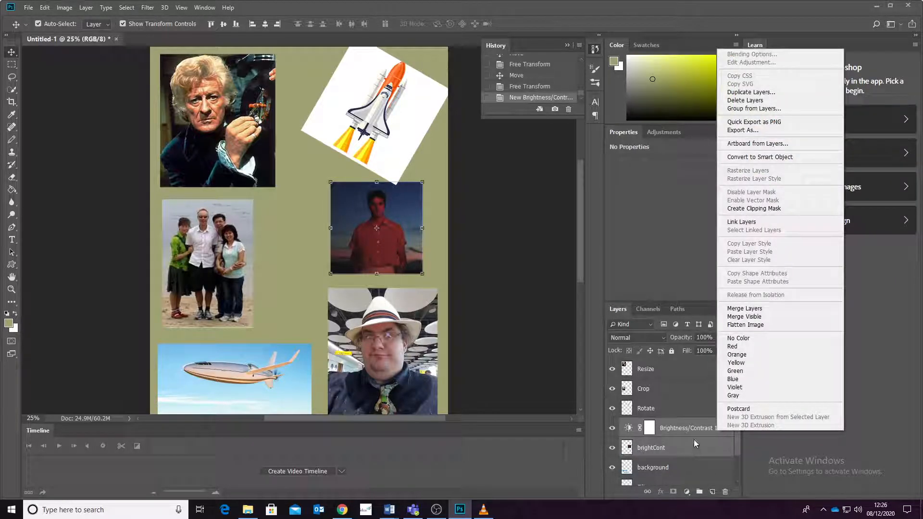
pyautogui.click(752, 222)
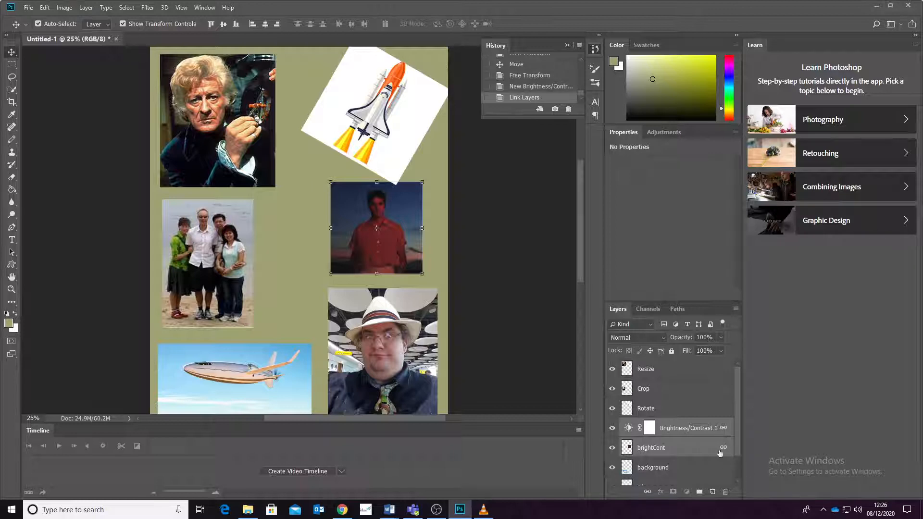
# Set the Brightness/Contrast adjustment layer's brightness to 89 and contrast to 10
pyautogui.click(651, 431)
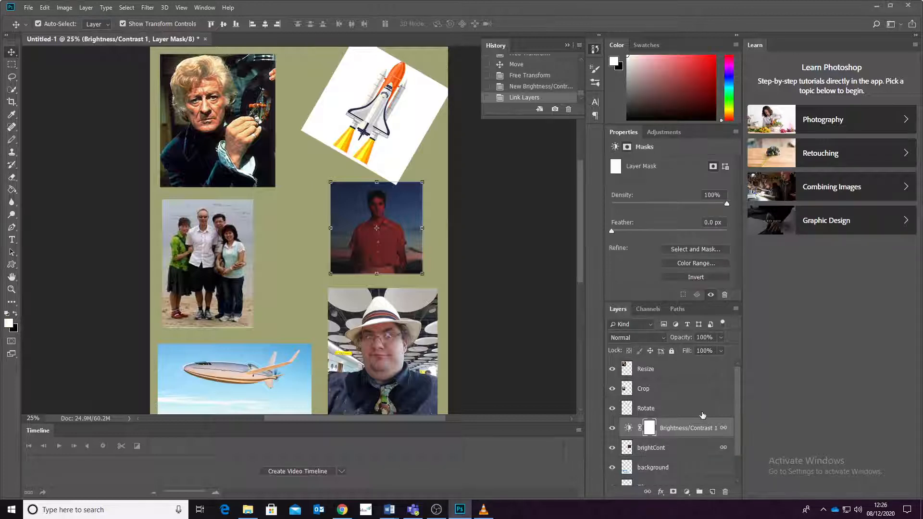
pyautogui.click(700, 428)
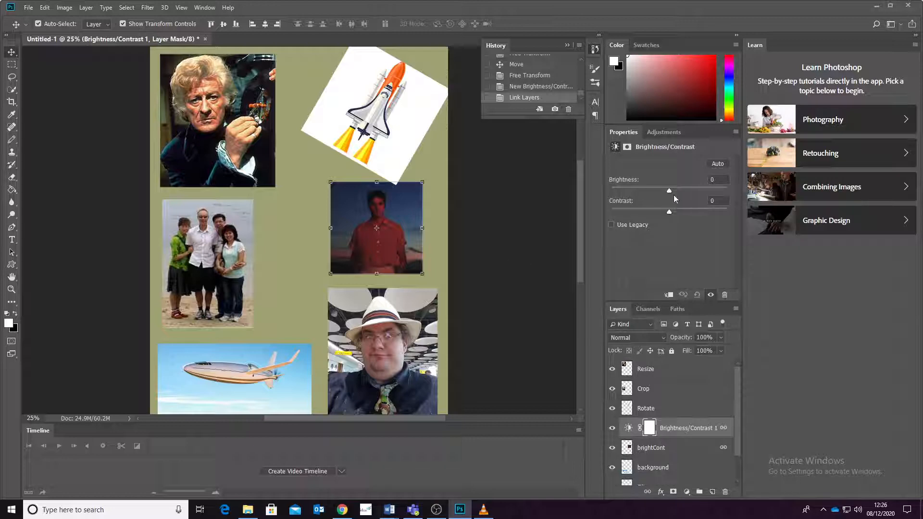
pyautogui.moveTo(671, 189); pyautogui.dragTo(715, 190)
pyautogui.moveTo(670, 212); pyautogui.dragTo(705, 192)
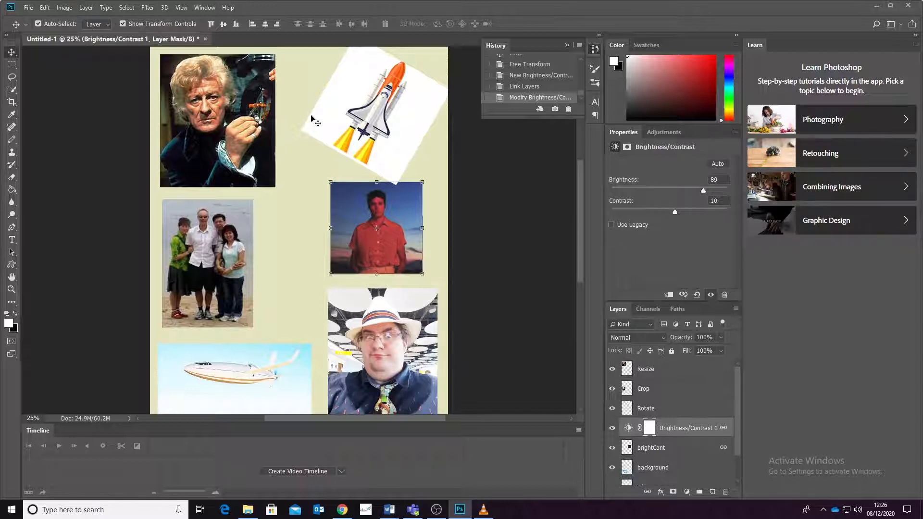
# Merge the Brightness/Contrast adjustment layer down into the brightCont layer
pyautogui.rightClick(678, 430)
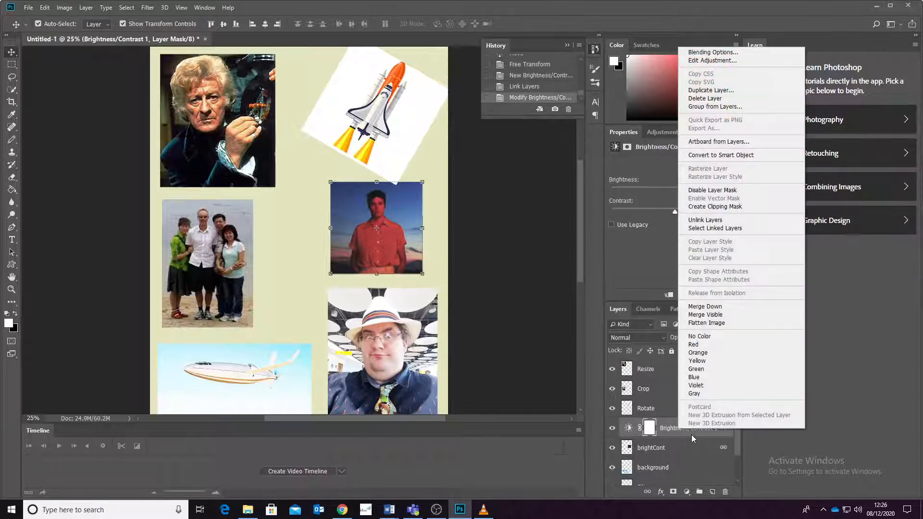
pyautogui.click(715, 308)
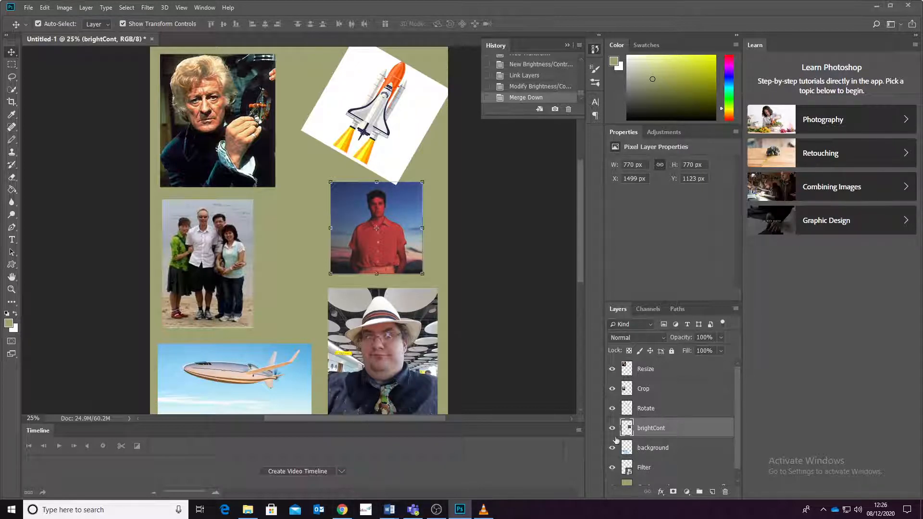
# Select the sky around the aircraft on the background layer with the Quick Selection tool
pyautogui.click(631, 448)
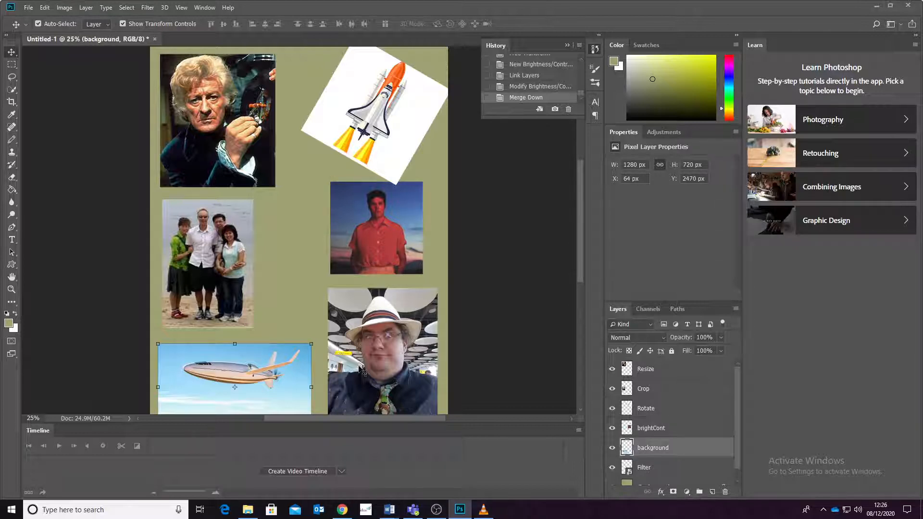
pyautogui.scroll(-3, 282, 304)
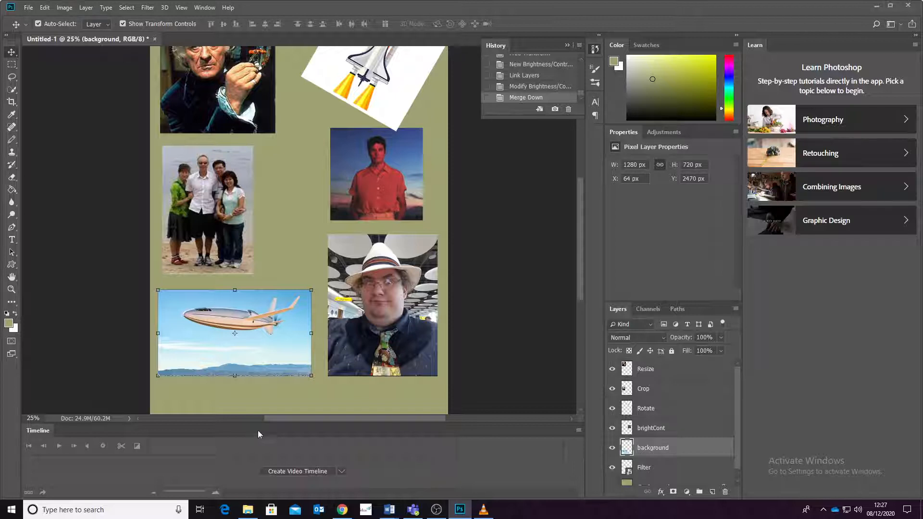
pyautogui.click(310, 243)
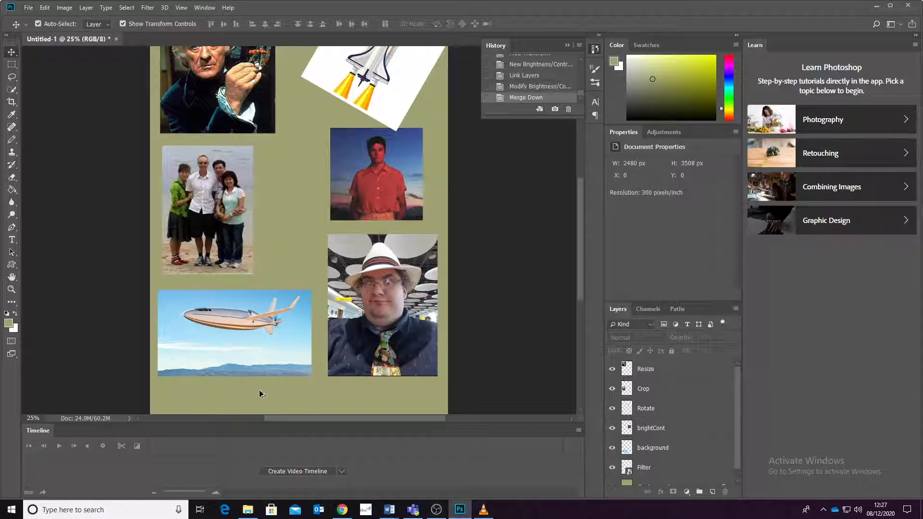
pyautogui.scroll(3, 247, 363)
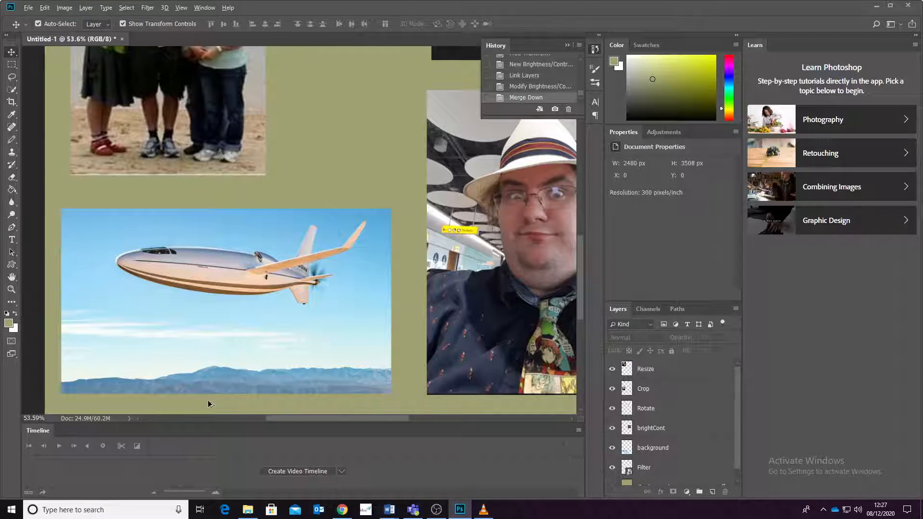
pyautogui.scroll(1, 186, 325)
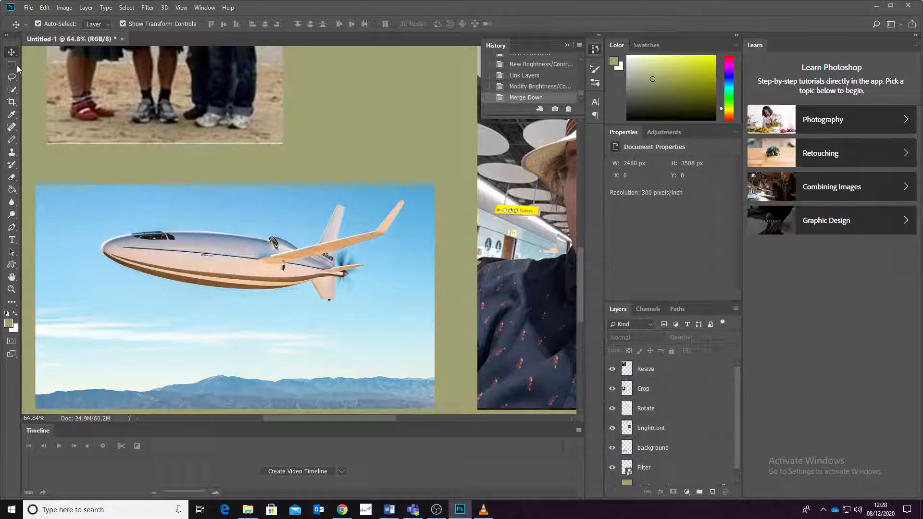
pyautogui.click(13, 91)
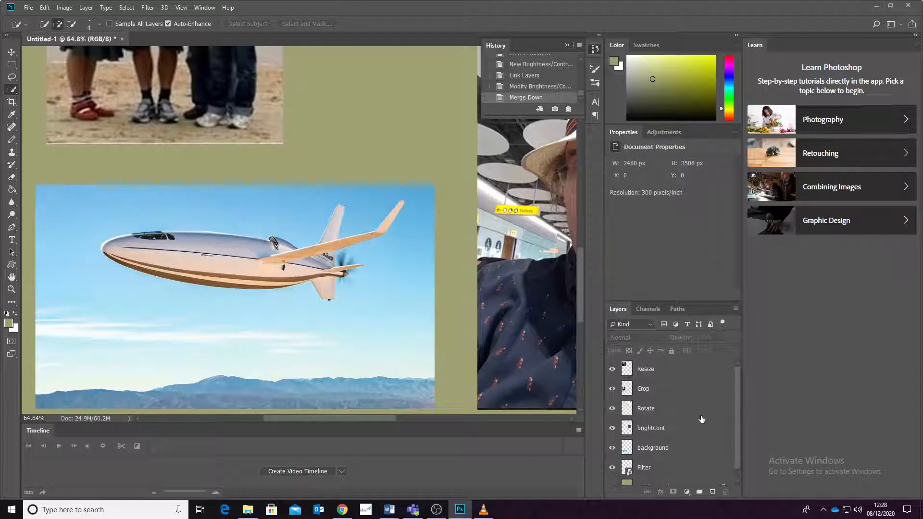
pyautogui.click(657, 451)
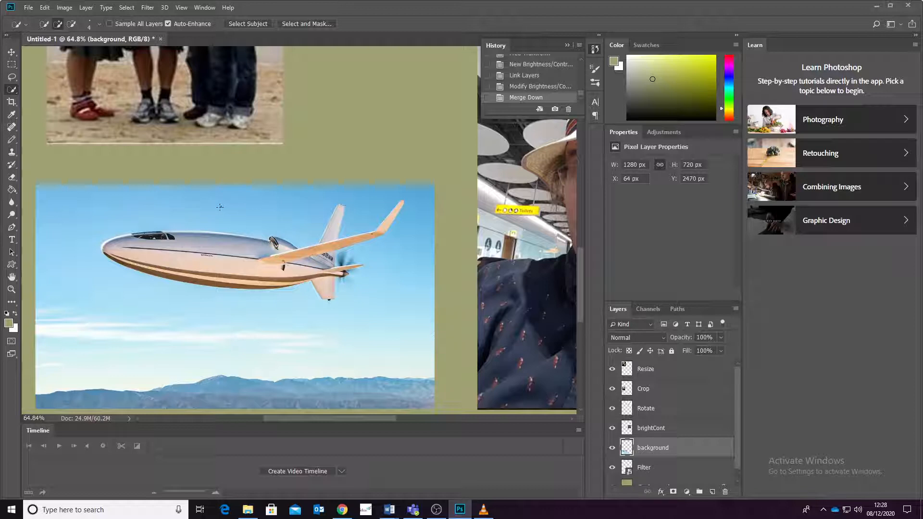
pyautogui.moveTo(176, 214)
pyautogui.mouseDown()
pyautogui.moveTo(145, 209)
pyautogui.moveTo(89, 225)
pyautogui.moveTo(87, 255)
pyautogui.moveTo(116, 283)
pyautogui.moveTo(112, 290)
pyautogui.mouseUp()
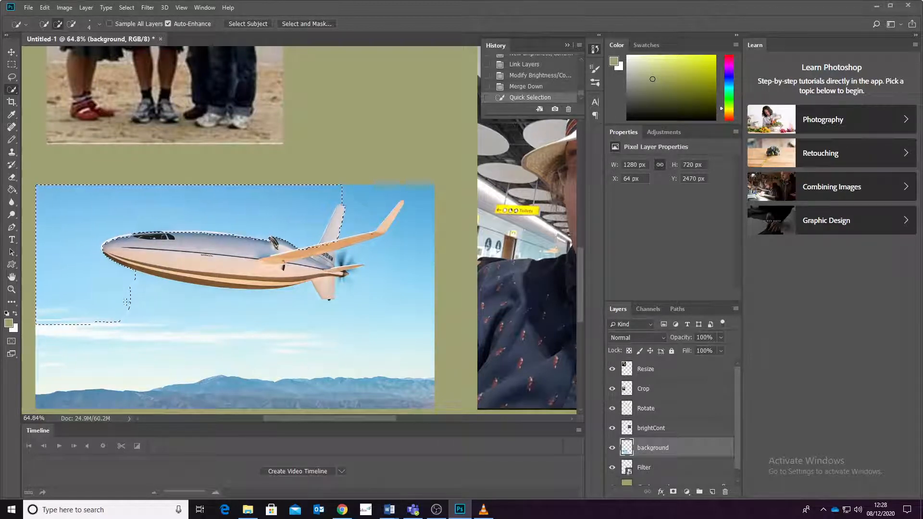
pyautogui.moveTo(128, 299); pyautogui.dragTo(278, 333)
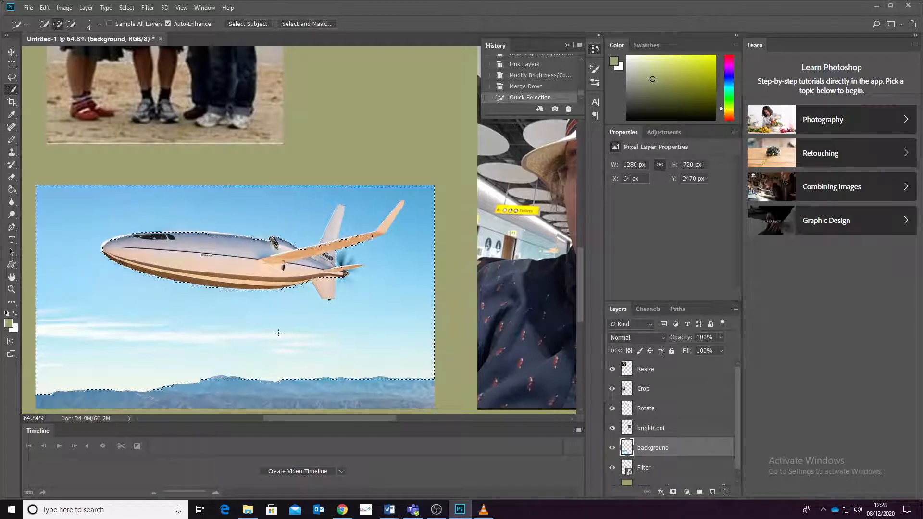
pyautogui.moveTo(369, 332); pyautogui.dragTo(409, 330)
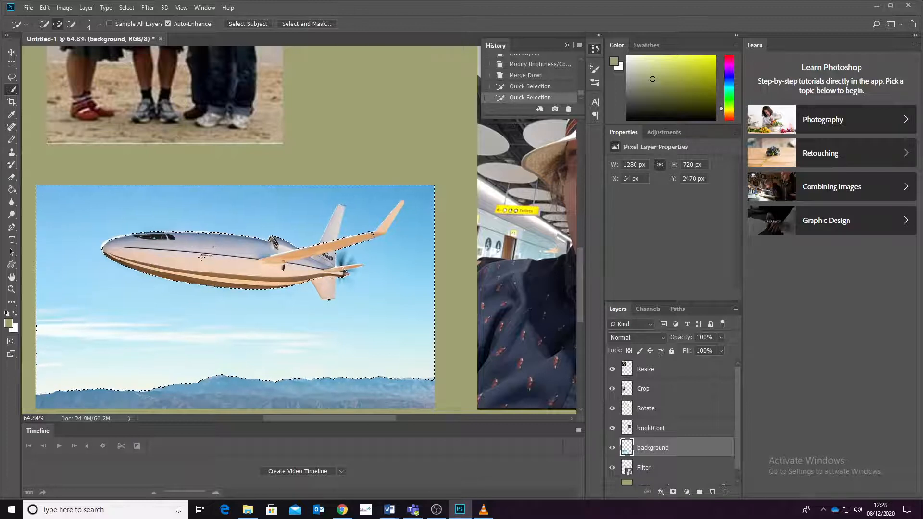
# Subtract the aircraft's tail fins and upturned wing tip from the selection, and delete the selected sky
pyautogui.press('alt')
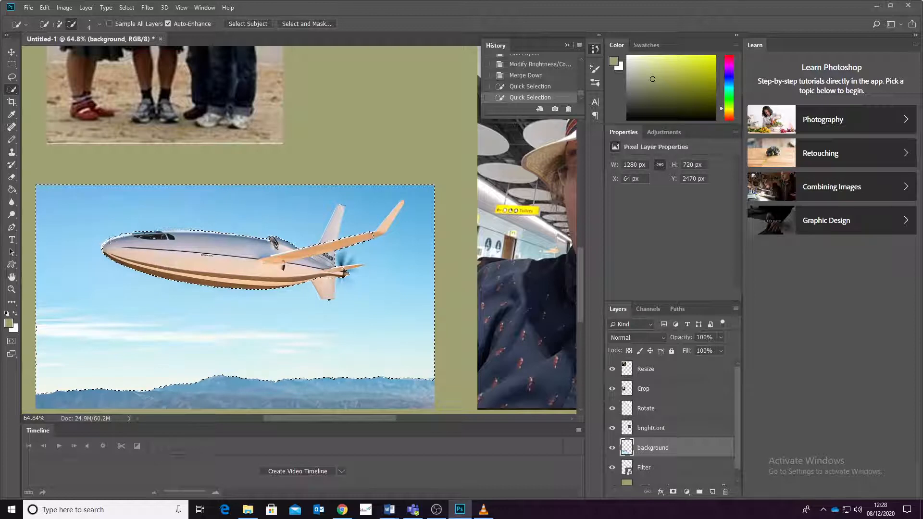
pyautogui.click(340, 212)
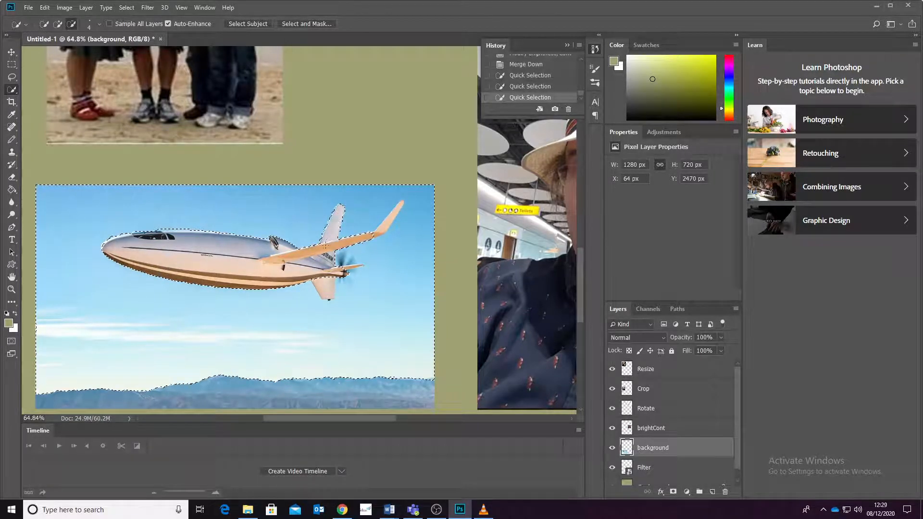
pyautogui.moveTo(387, 212); pyautogui.dragTo(397, 208)
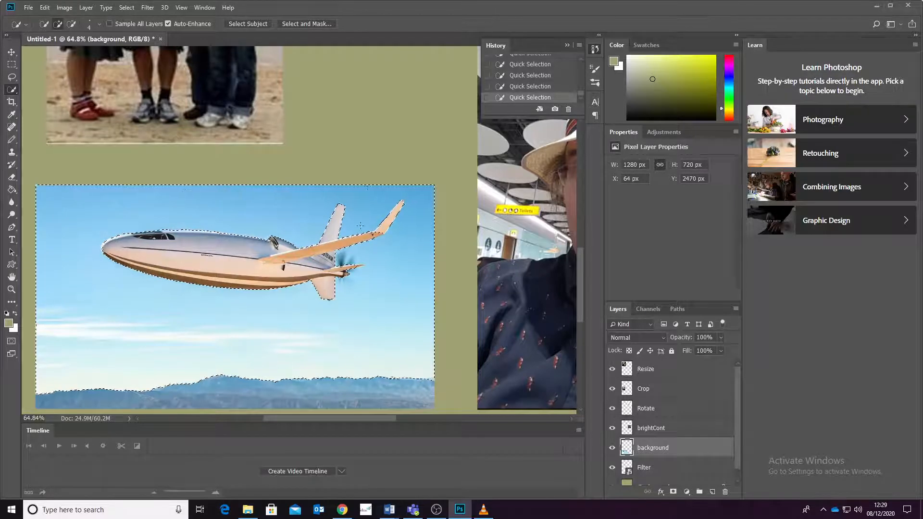
pyautogui.press('alt')
pyautogui.press('Delete')
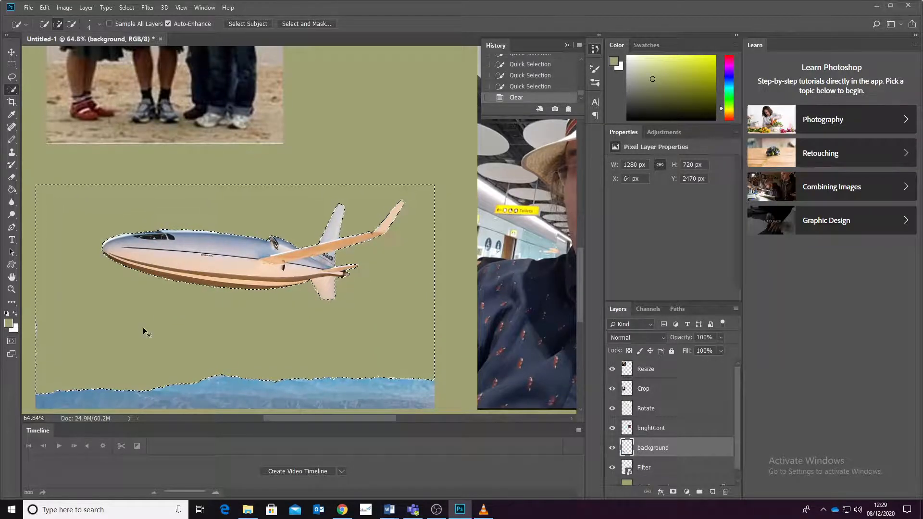
pyautogui.hotkey('ctrl', 'd')
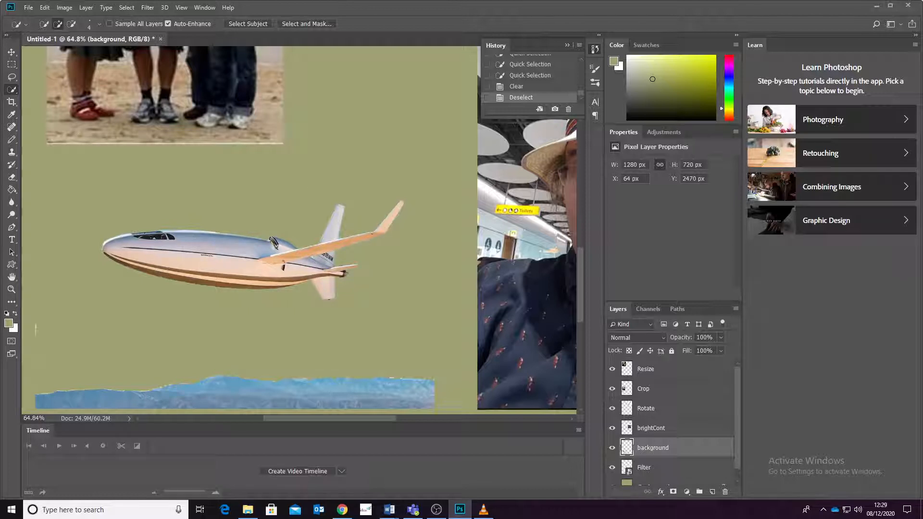
# Delete the leftover sky fragments and the mountain strip below the aircraft using rectangular marquee selections, leaving nothing selected
pyautogui.click(12, 65)
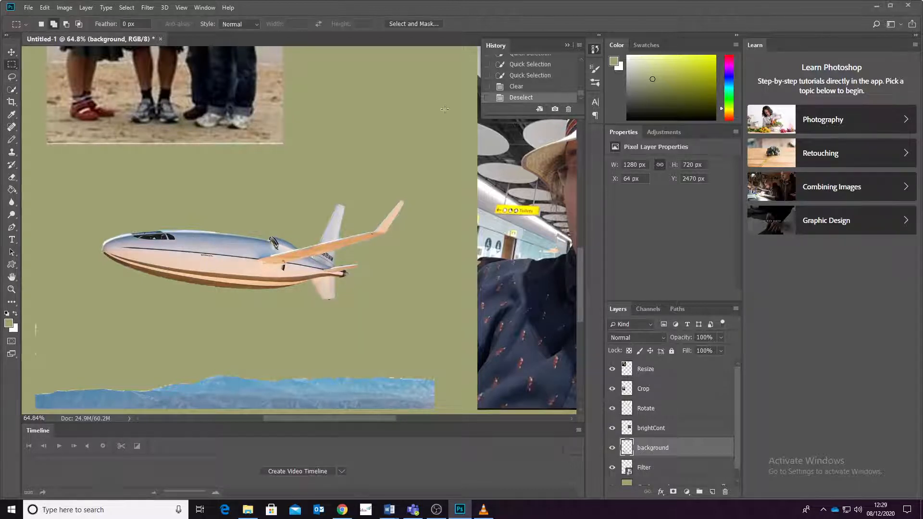
pyautogui.scroll(-2, 119, 351)
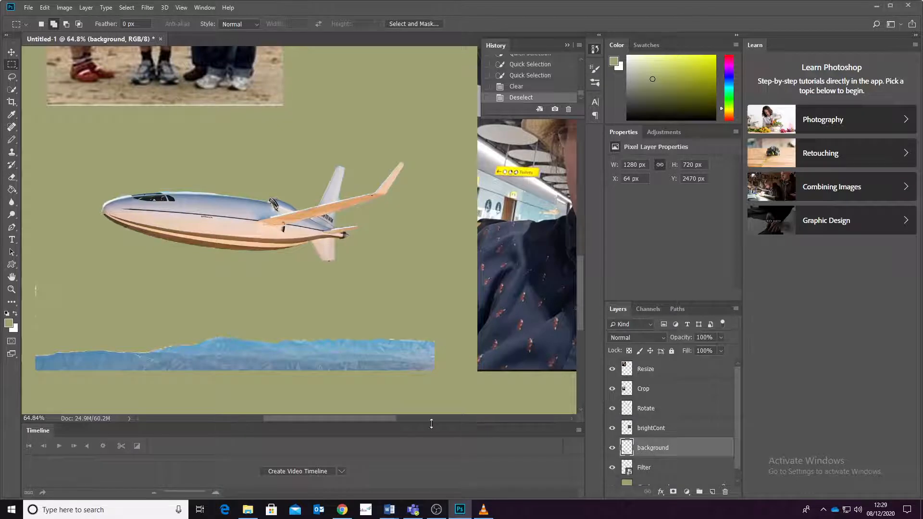
pyautogui.moveTo(26, 269); pyautogui.dragTo(97, 398)
pyautogui.press('Delete')
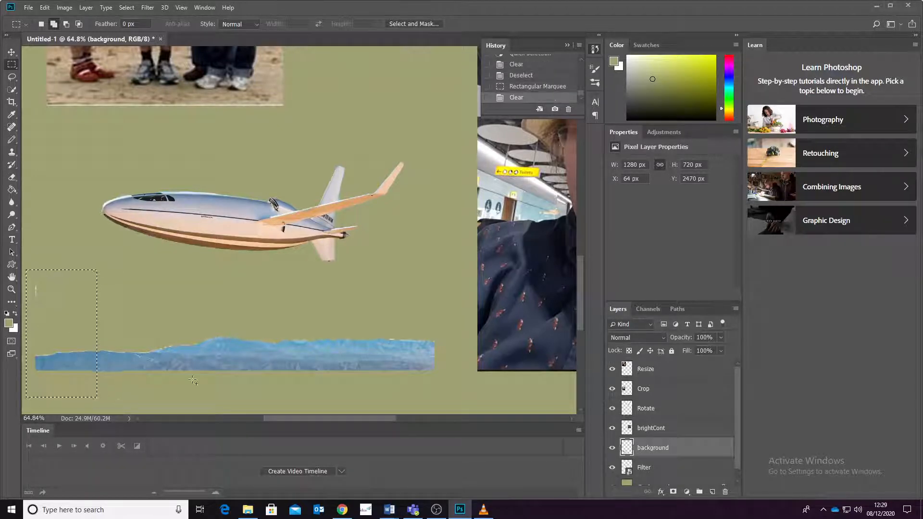
pyautogui.moveTo(446, 384)
pyautogui.mouseDown()
pyautogui.moveTo(60, 348)
pyautogui.moveTo(60, 326)
pyautogui.mouseUp()
pyautogui.press('Delete')
pyautogui.hotkey('ctrl', 'd')
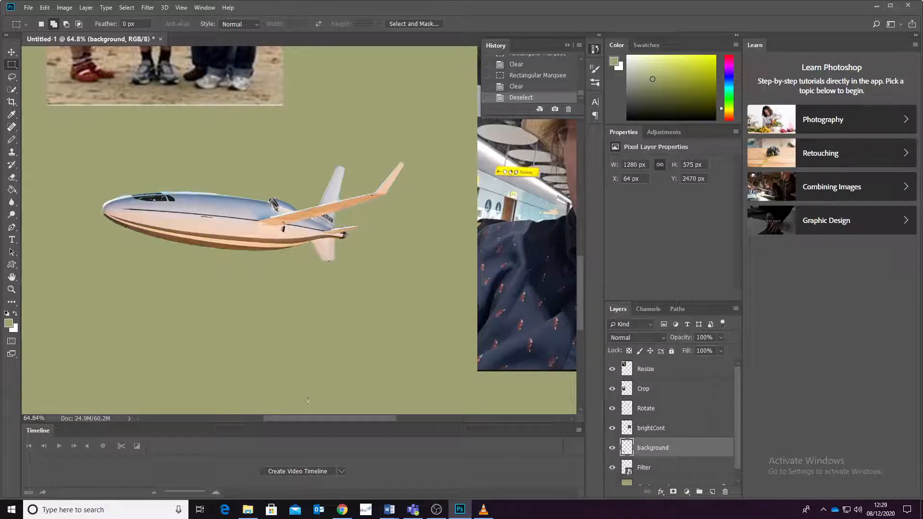
# Select the Filter layer containing the picture of the man in the hat and toggle its visibility off and on
pyautogui.scroll(-1, 668, 442)
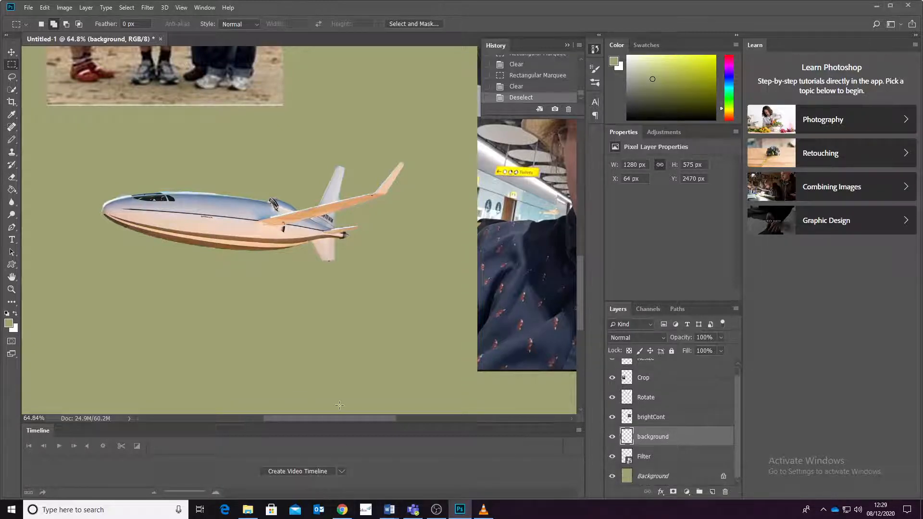
pyautogui.moveTo(337, 420); pyautogui.dragTo(420, 422)
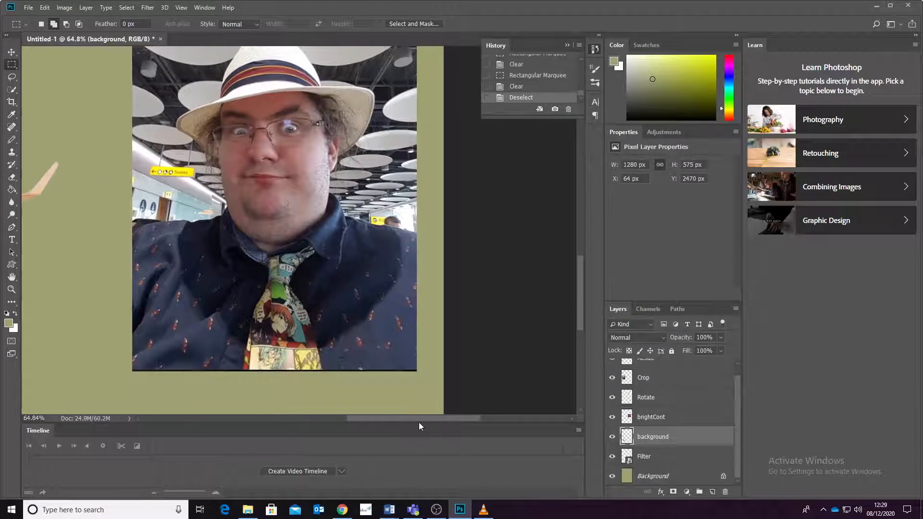
pyautogui.scroll(4, 319, 280)
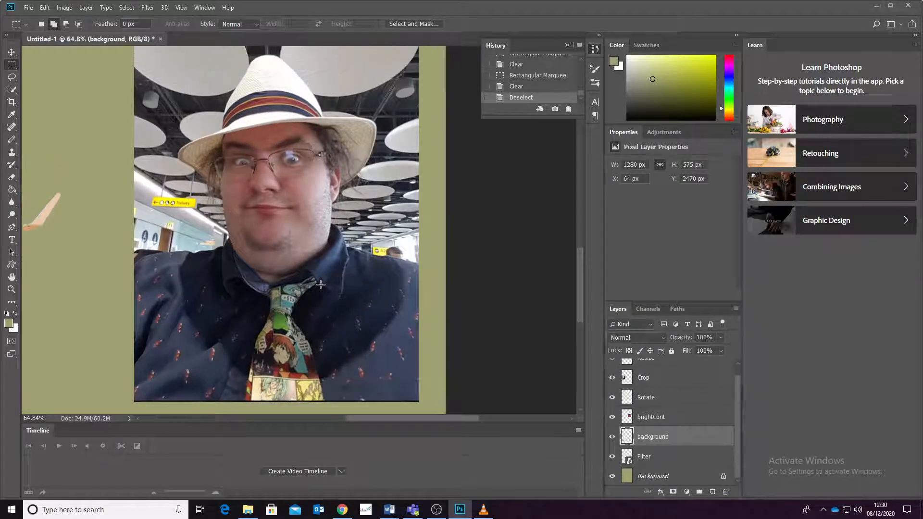
pyautogui.scroll(1, 324, 298)
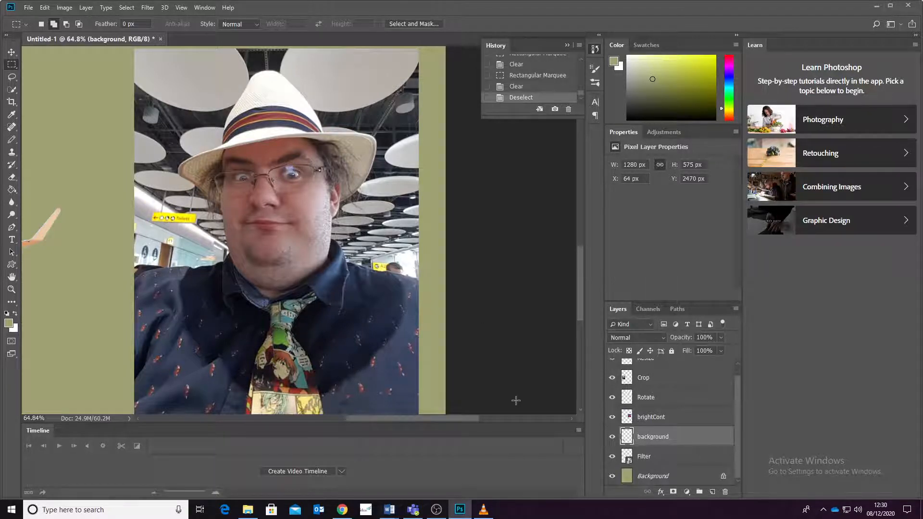
pyautogui.click(630, 456)
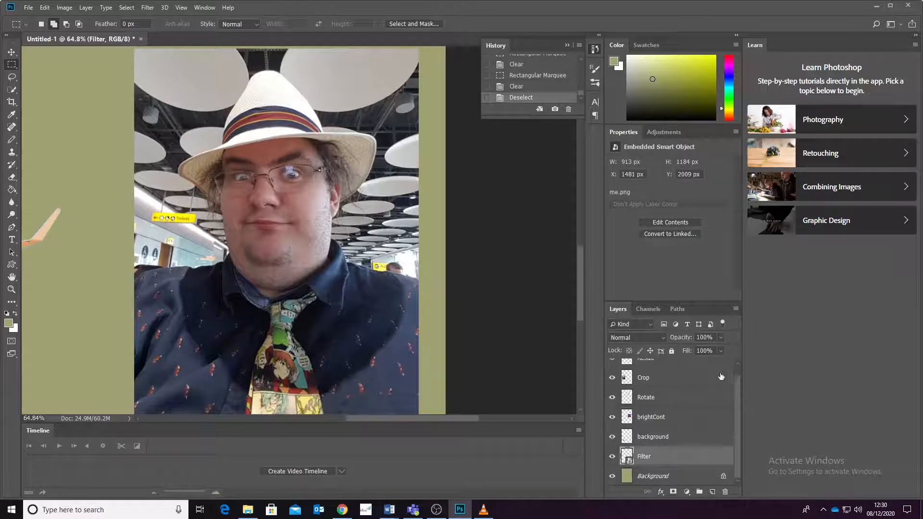
pyautogui.click(612, 459)
pyautogui.click(613, 459)
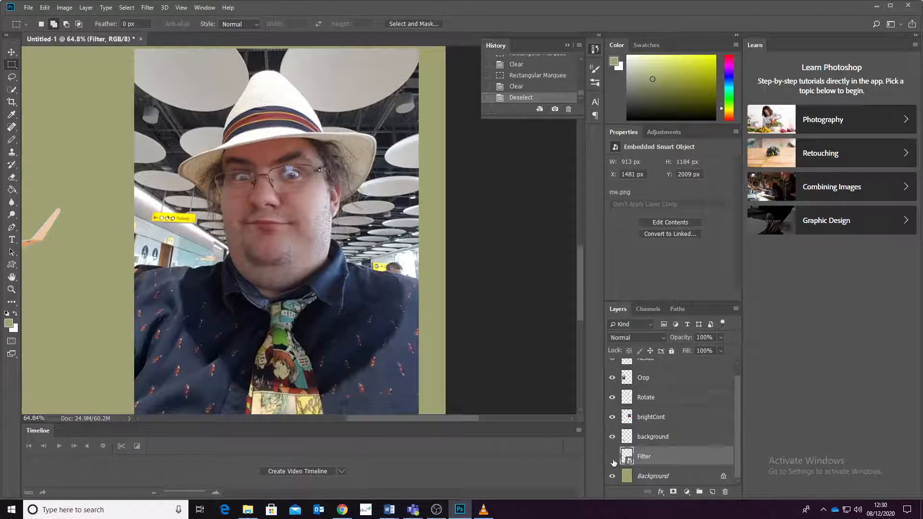
pyautogui.click(613, 459)
pyautogui.click(613, 459)
# Open the Filter Gallery and set the Cutout filter to 5 levels, edge simplicity 4 and edge fidelity 3
pyautogui.click(147, 8)
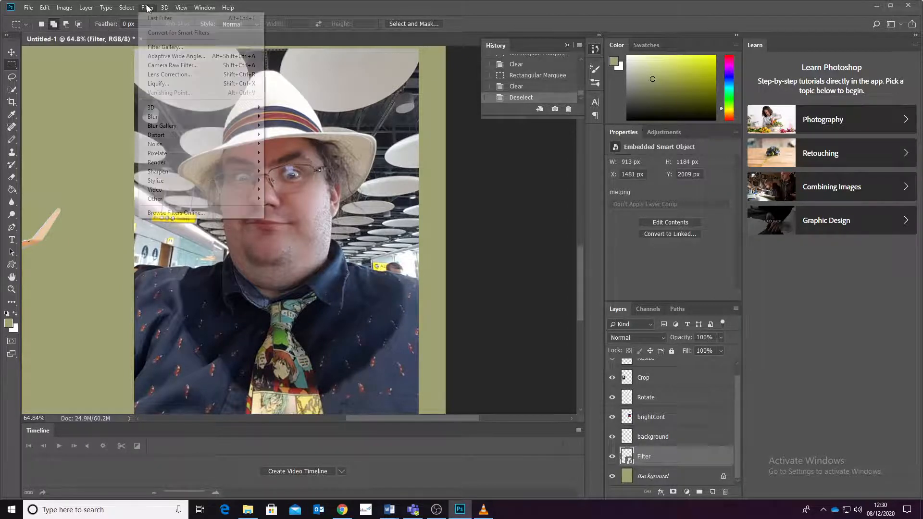
pyautogui.click(171, 47)
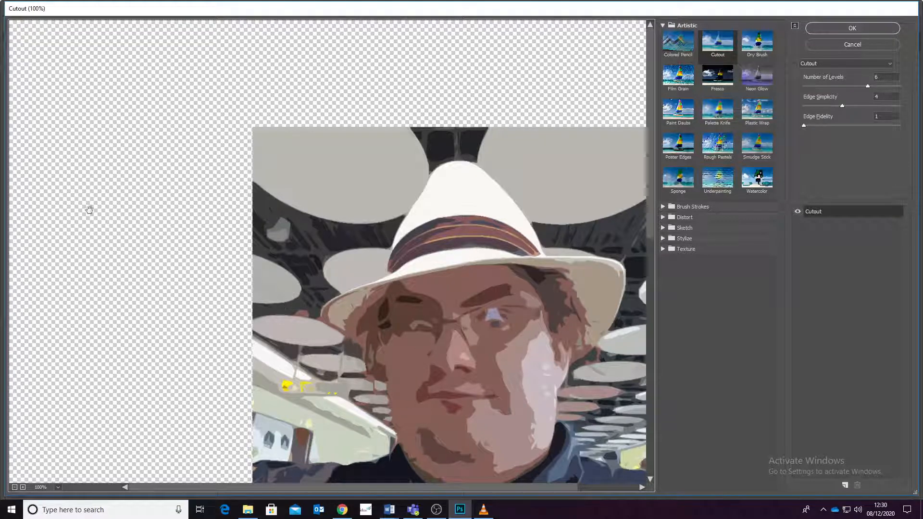
pyautogui.moveTo(218, 293); pyautogui.dragTo(77, 175)
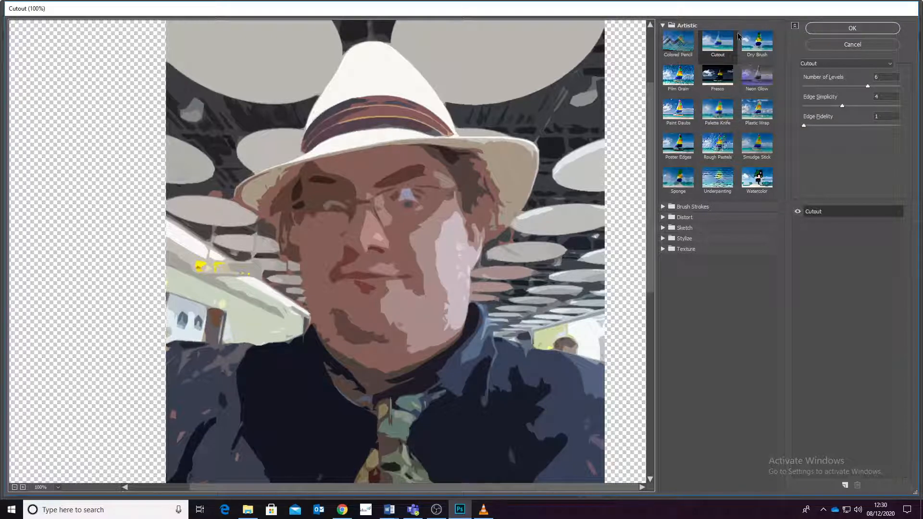
pyautogui.moveTo(872, 87)
pyautogui.mouseDown()
pyautogui.moveTo(884, 86)
pyautogui.moveTo(871, 105)
pyautogui.mouseUp()
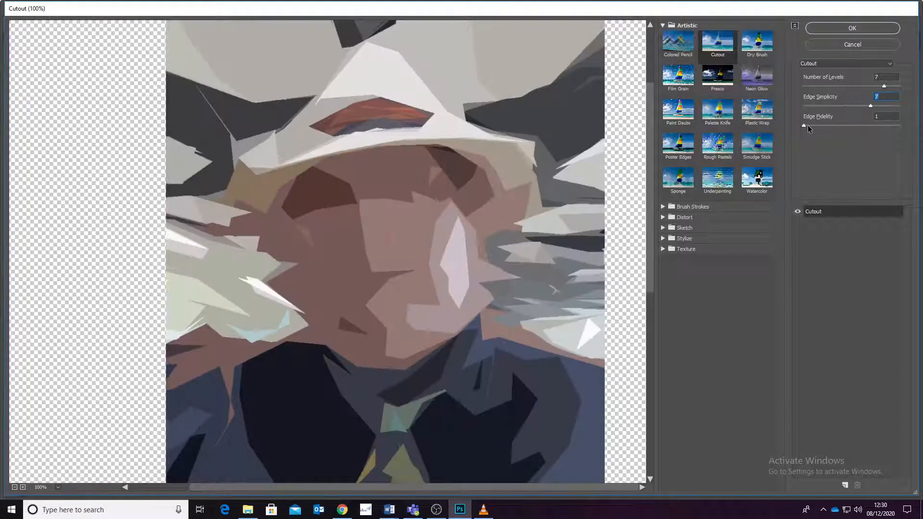
pyautogui.moveTo(807, 125); pyautogui.dragTo(836, 126)
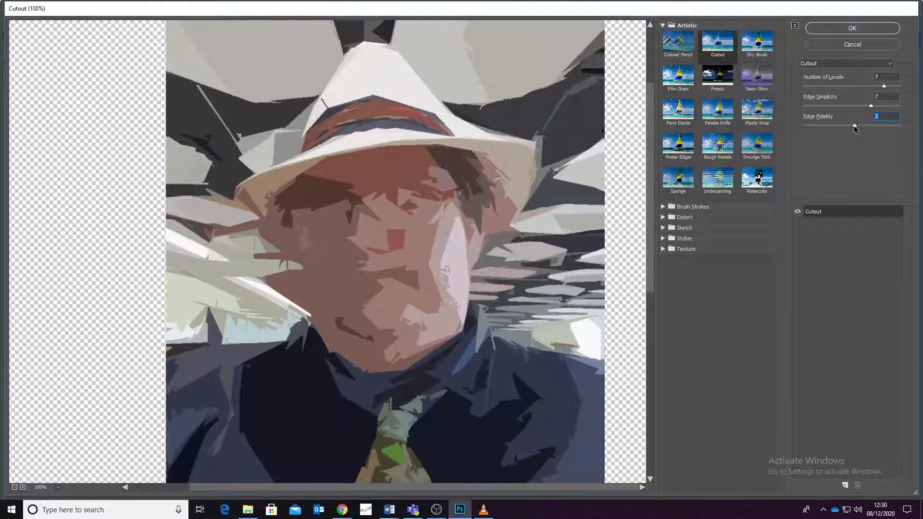
pyautogui.moveTo(855, 126); pyautogui.dragTo(881, 126)
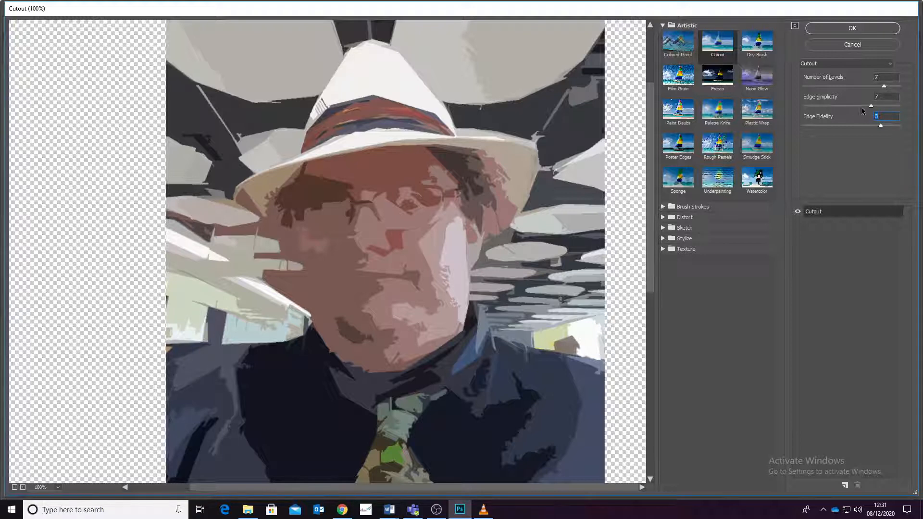
pyautogui.moveTo(871, 106); pyautogui.dragTo(843, 104)
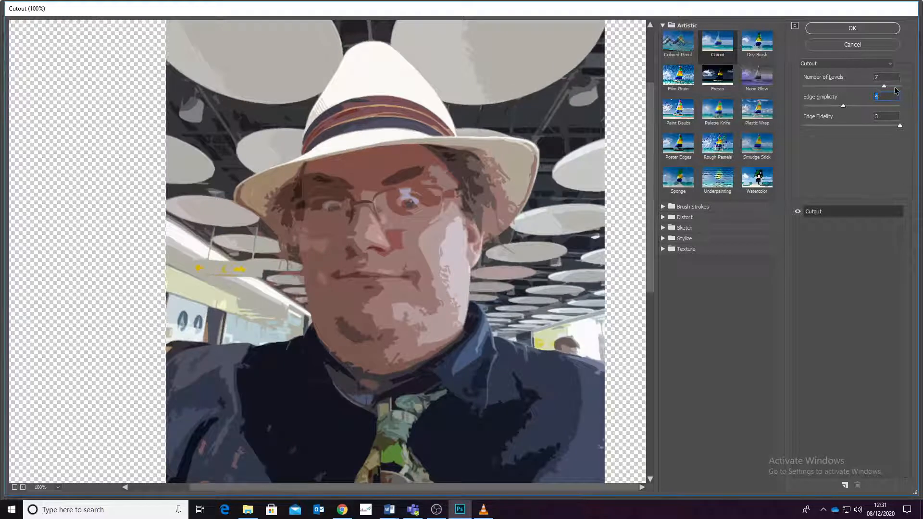
pyautogui.moveTo(884, 86); pyautogui.dragTo(850, 86)
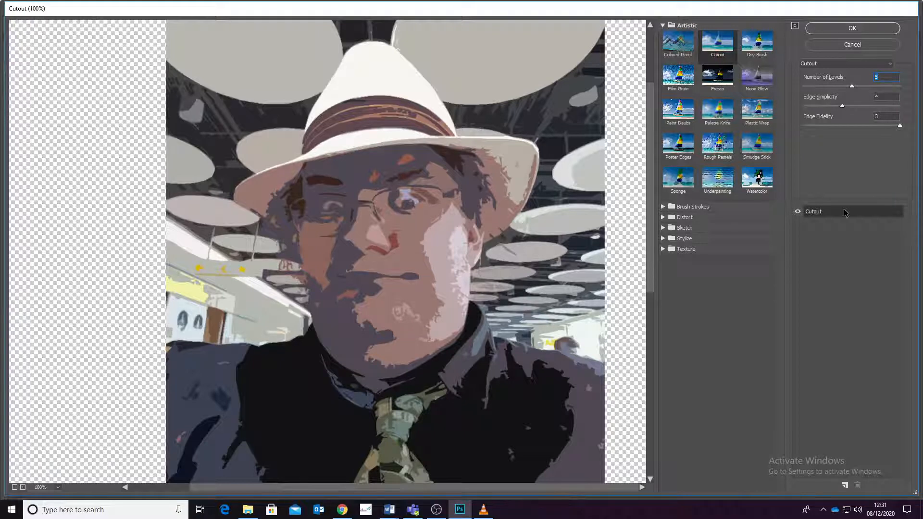
# Try the Colored Pencil, Neon Glow, Paint Daubs, Palette Knife, Underpainting and Poster Edges artistic filters on the picture
pyautogui.scroll(-3, 394, 129)
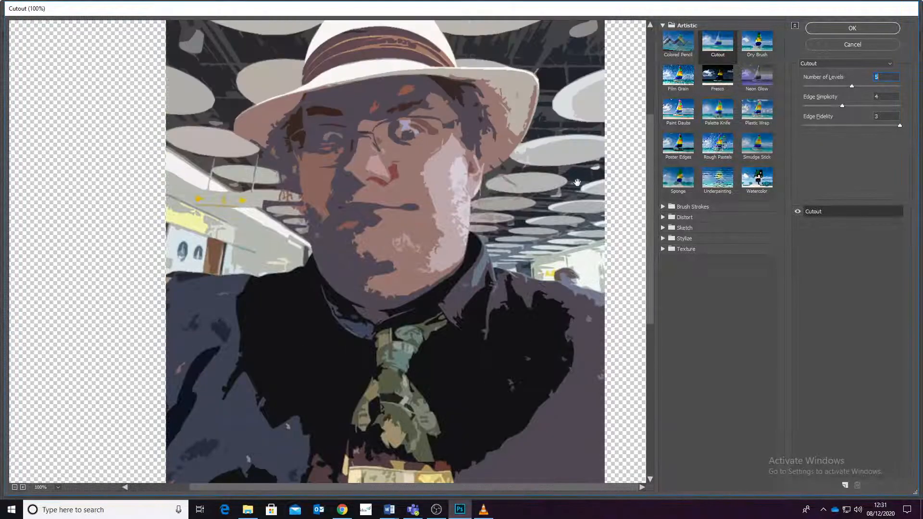
pyautogui.scroll(5, 575, 181)
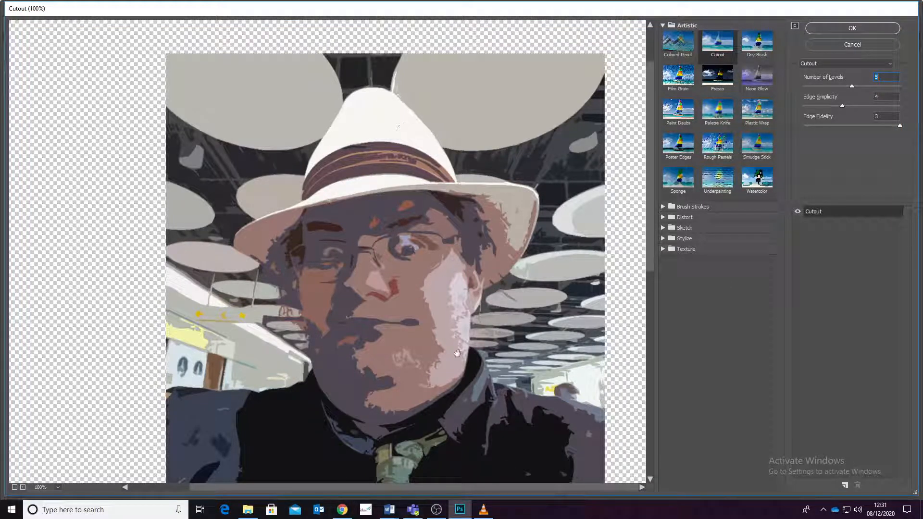
pyautogui.click(691, 50)
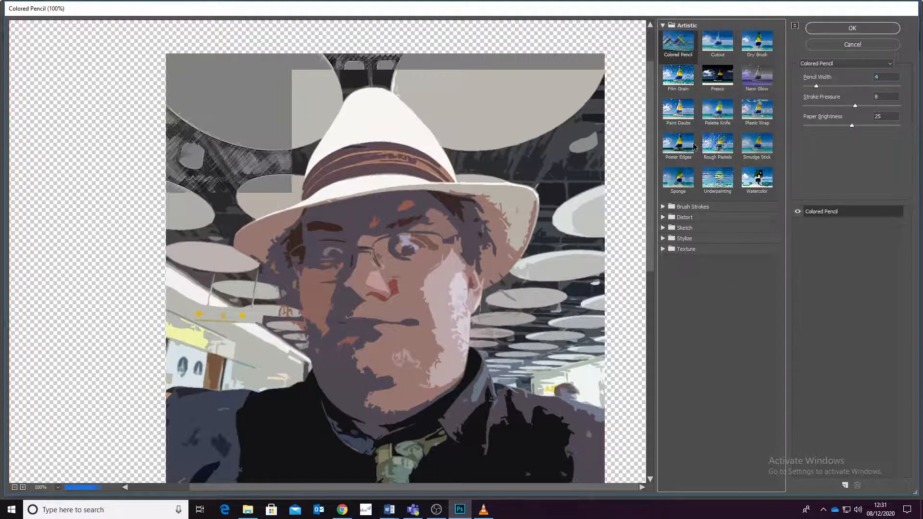
pyautogui.click(767, 77)
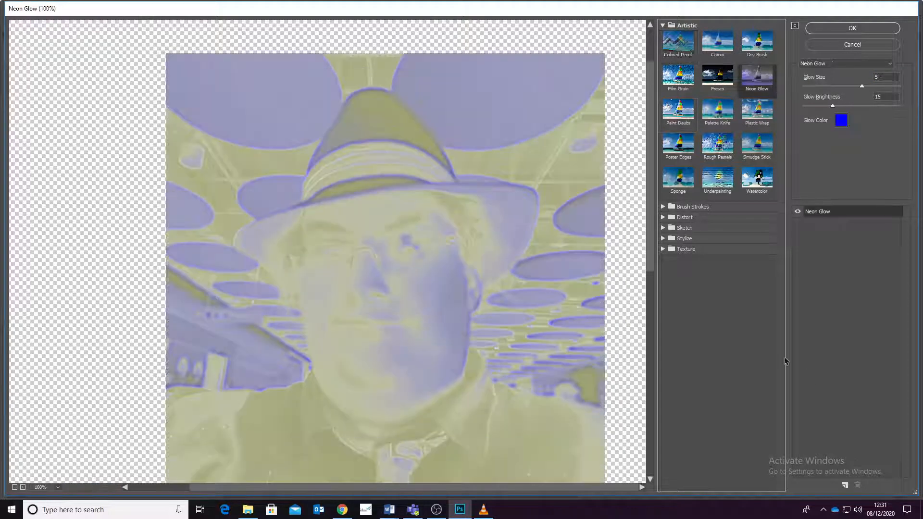
pyautogui.click(685, 108)
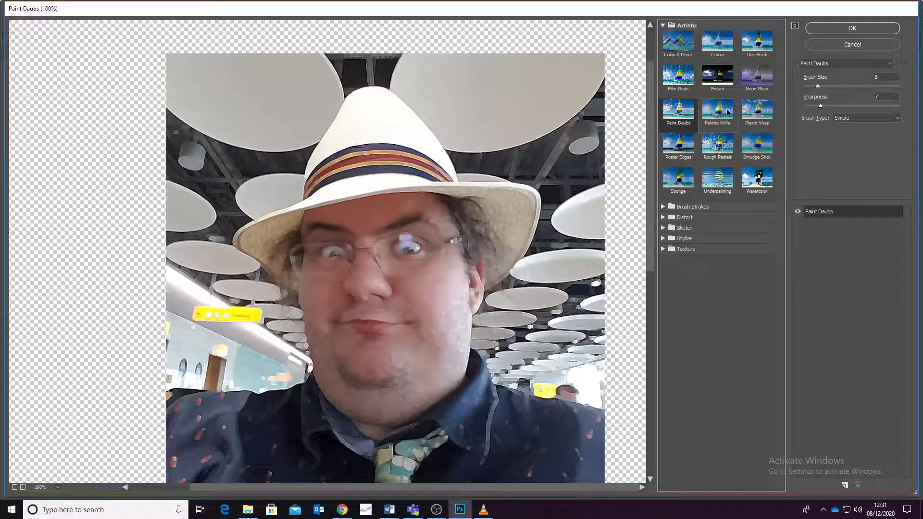
pyautogui.click(727, 112)
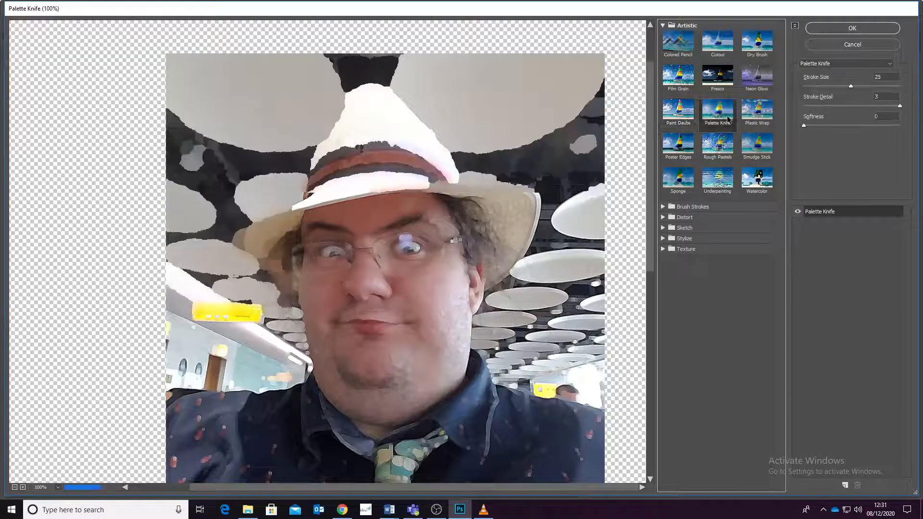
pyautogui.click(709, 192)
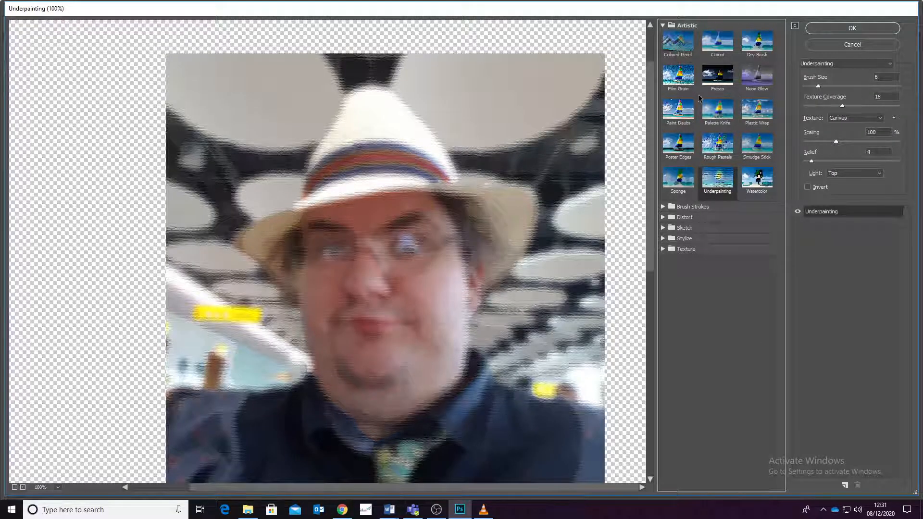
pyautogui.click(684, 157)
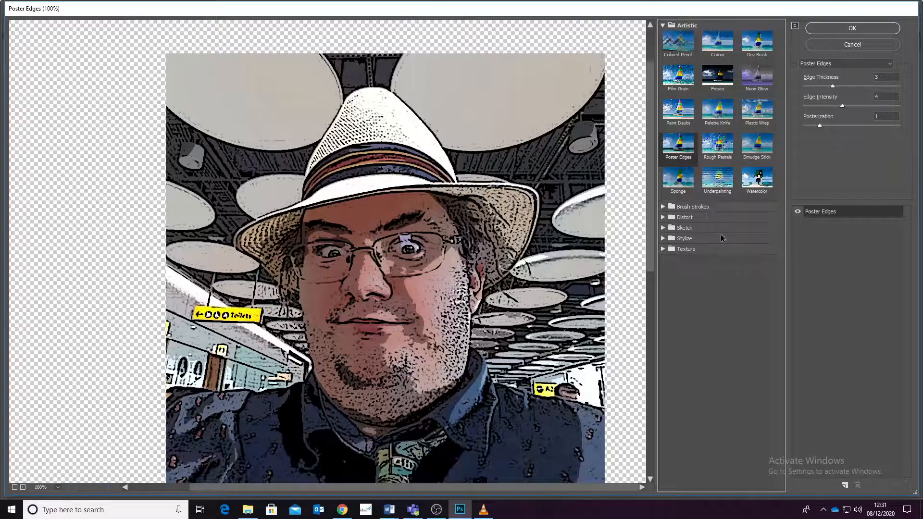
# Try the Sprayed Strokes brush filter and the Graphic Pen, Charcoal, Halftone Pattern and Plaster sketch filters on the picture
pyautogui.click(663, 208)
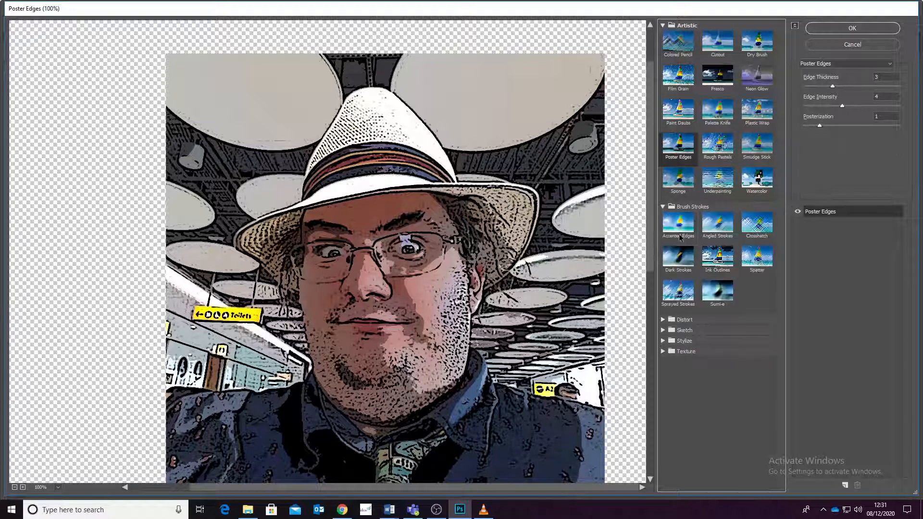
pyautogui.click(689, 299)
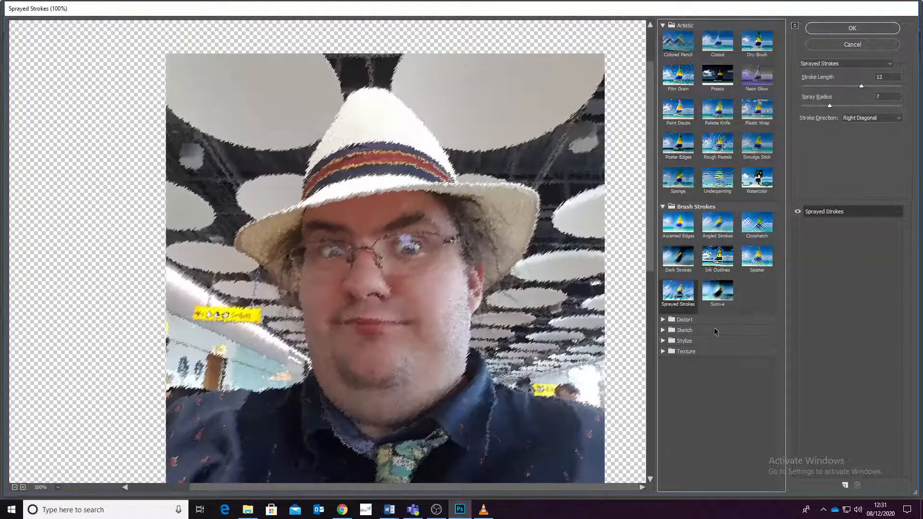
pyautogui.click(663, 331)
pyautogui.scroll(-1, 771, 367)
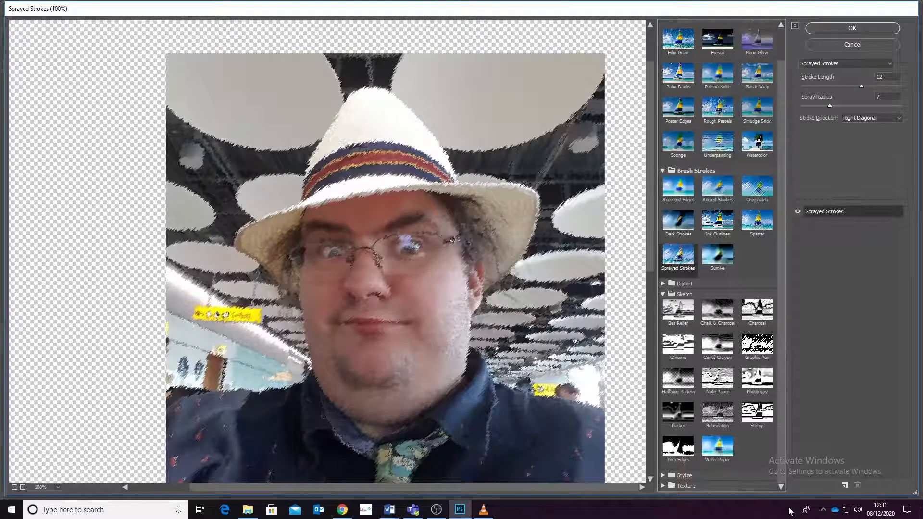
pyautogui.click(764, 358)
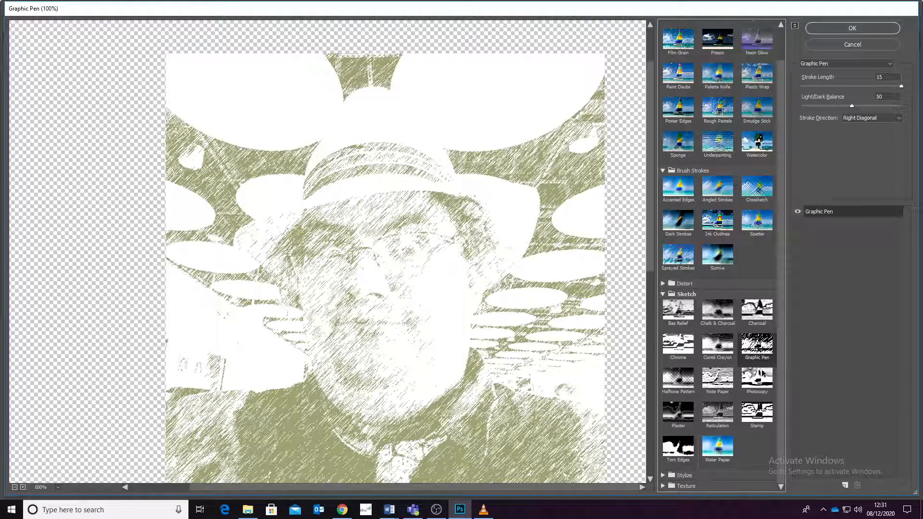
pyautogui.click(768, 316)
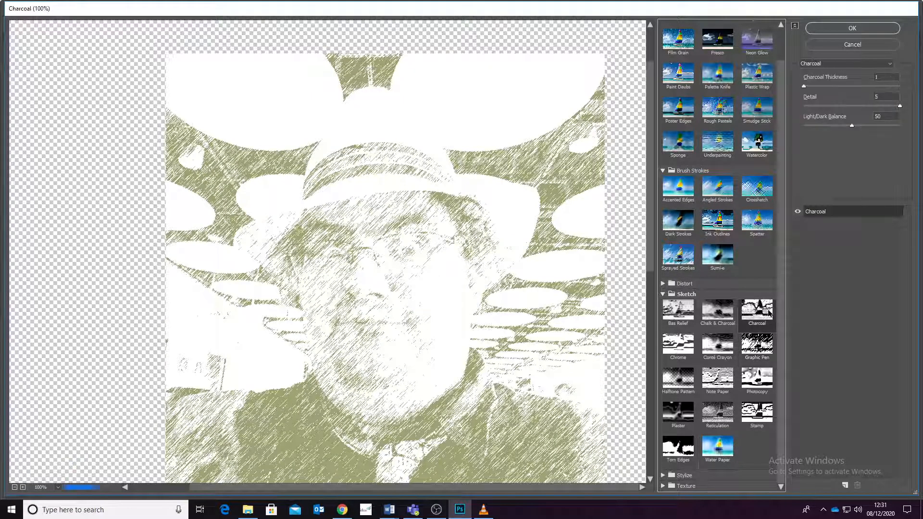
pyautogui.click(688, 395)
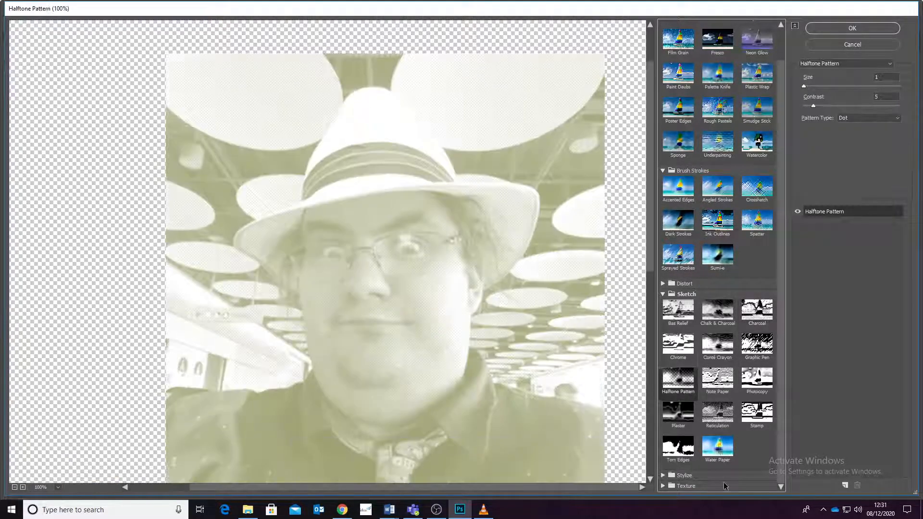
pyautogui.click(673, 410)
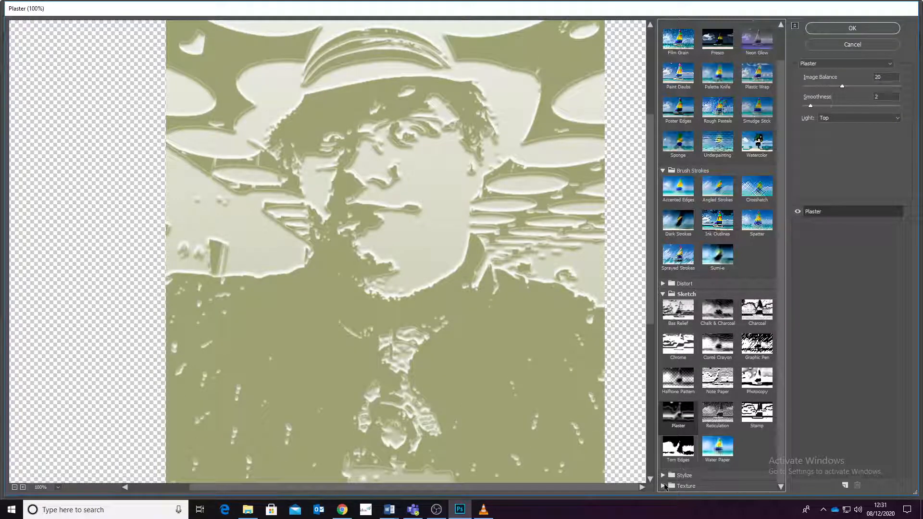
# Expand the Stylize and Texture filter groups and try the Grain, Patchwork, Stained Glass and Texturizer filters
pyautogui.click(682, 476)
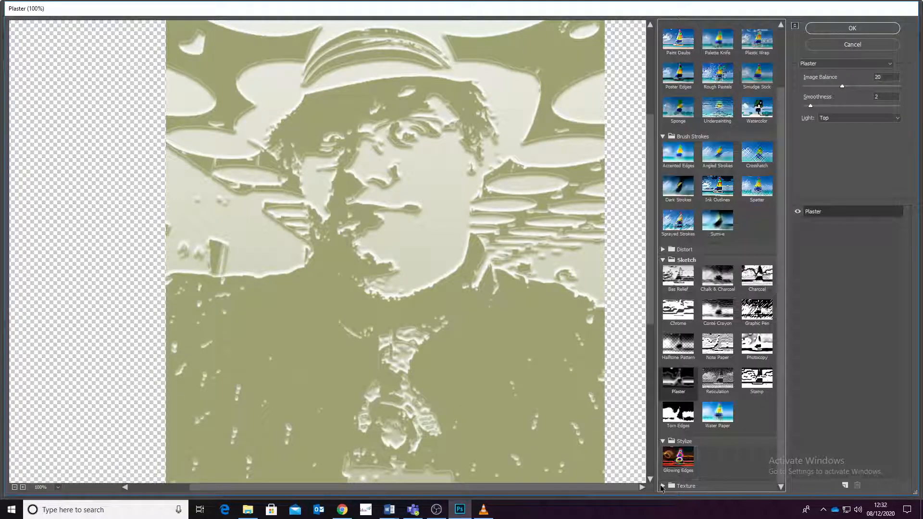
pyautogui.click(662, 486)
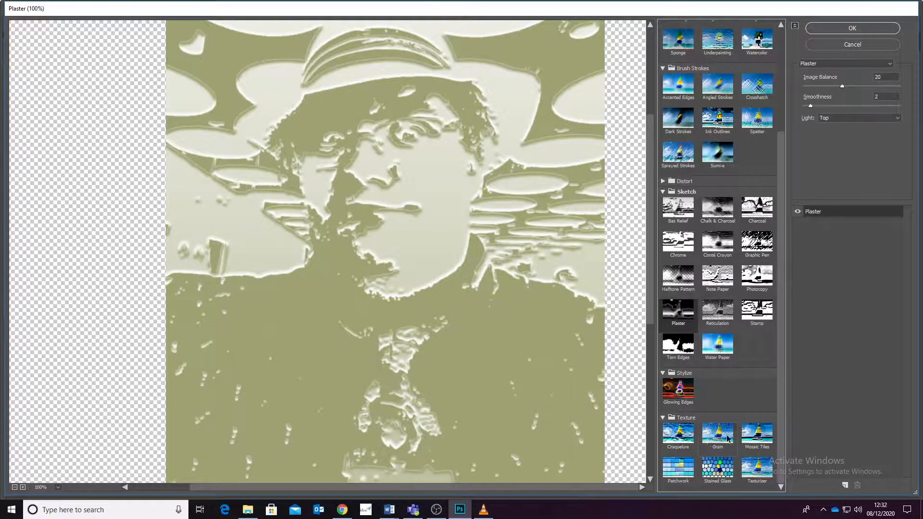
pyautogui.click(728, 439)
pyautogui.click(685, 473)
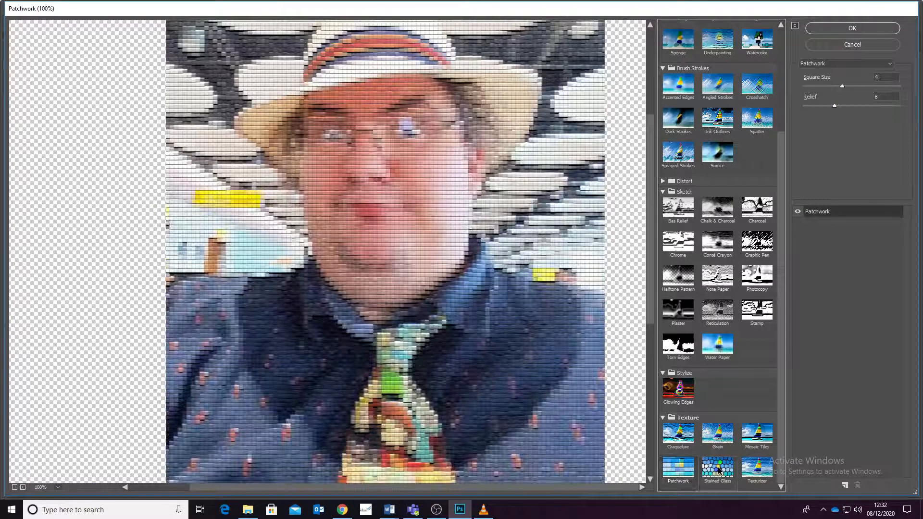
pyautogui.click(718, 466)
pyautogui.click(757, 467)
# Choose the Cutout filter again, set its number of levels to 4, and apply it to the picture
pyautogui.scroll(3, 734, 339)
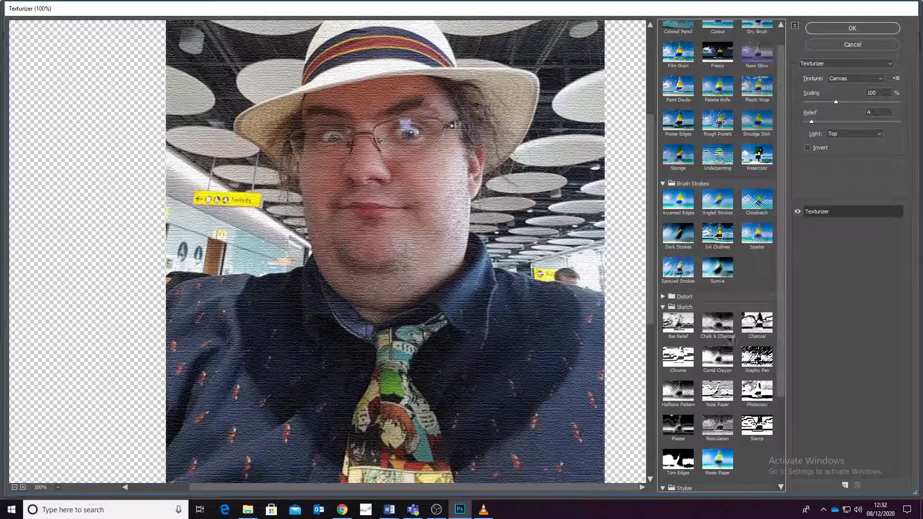
pyautogui.scroll(1, 733, 339)
pyautogui.click(717, 42)
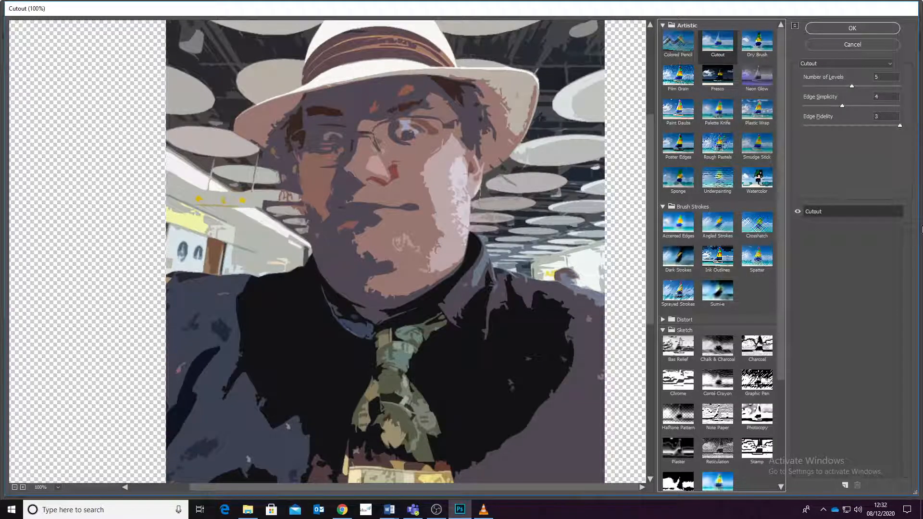
pyautogui.click(868, 87)
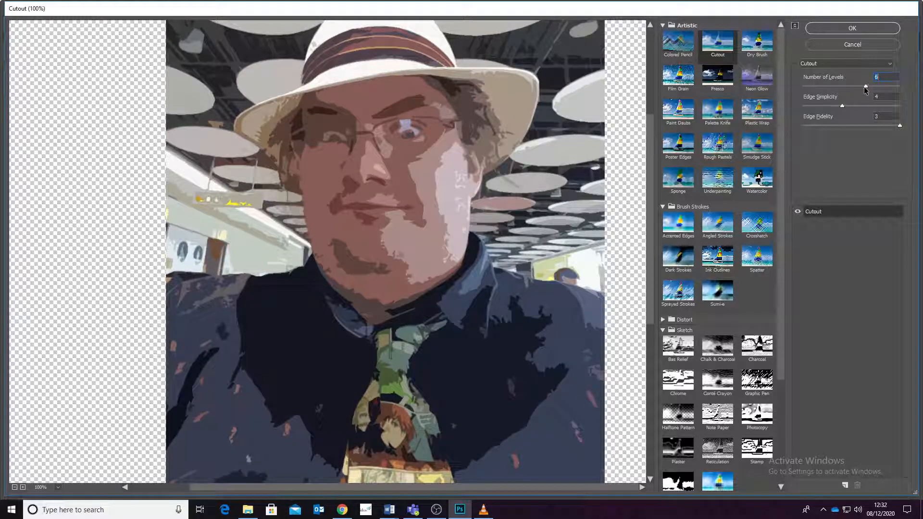
pyautogui.moveTo(861, 87); pyautogui.dragTo(842, 88)
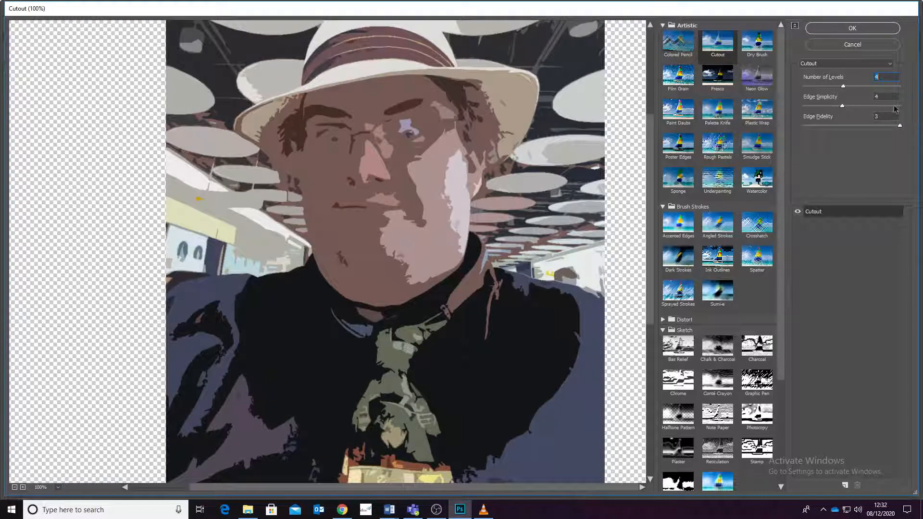
pyautogui.scroll(-4, 300, 176)
pyautogui.scroll(7, 304, 179)
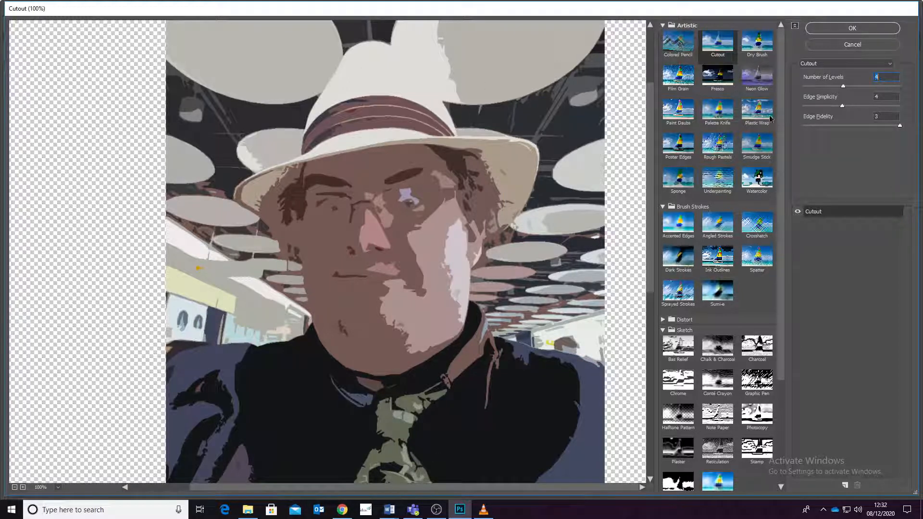
pyautogui.click(852, 29)
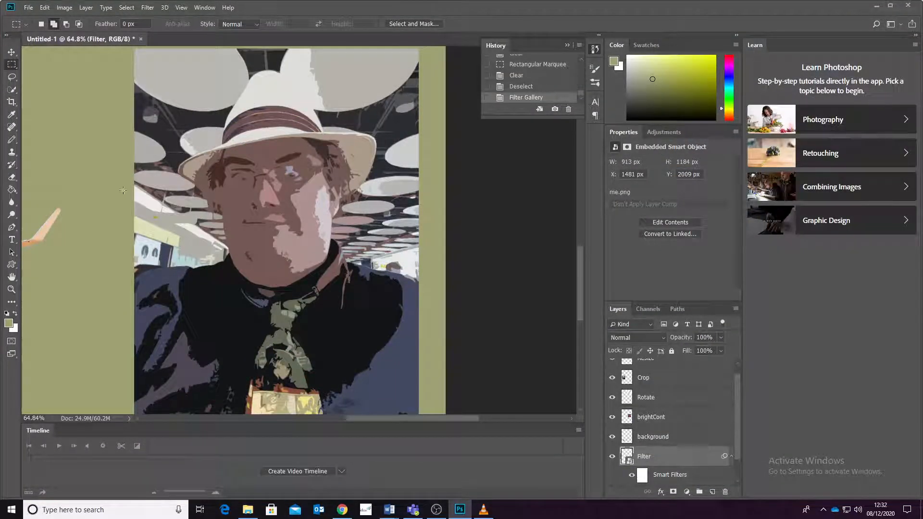
# Examine the filtered picture of the man in the hat and the other edited pictures across the collage
pyautogui.scroll(3, 348, 254)
pyautogui.scroll(-2, 348, 254)
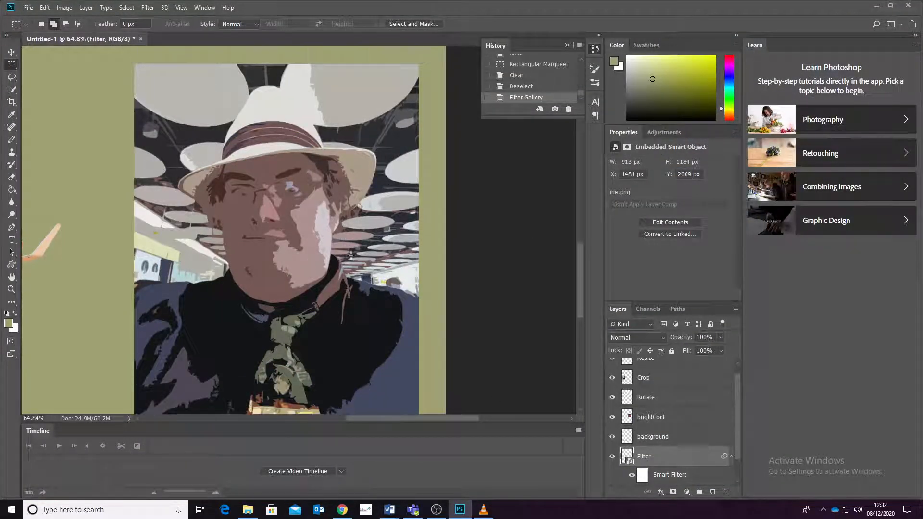
pyautogui.scroll(-4, 333, 208)
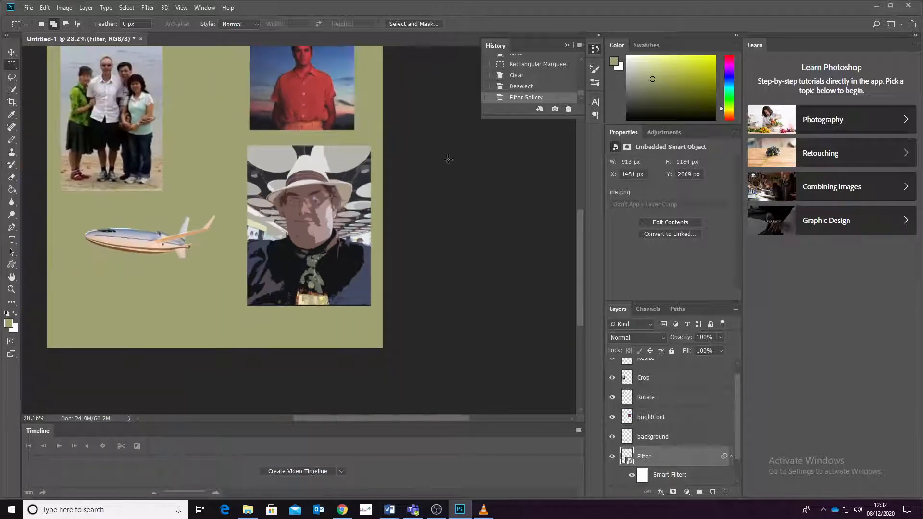
pyautogui.scroll(3, 522, 288)
pyautogui.scroll(2, 524, 282)
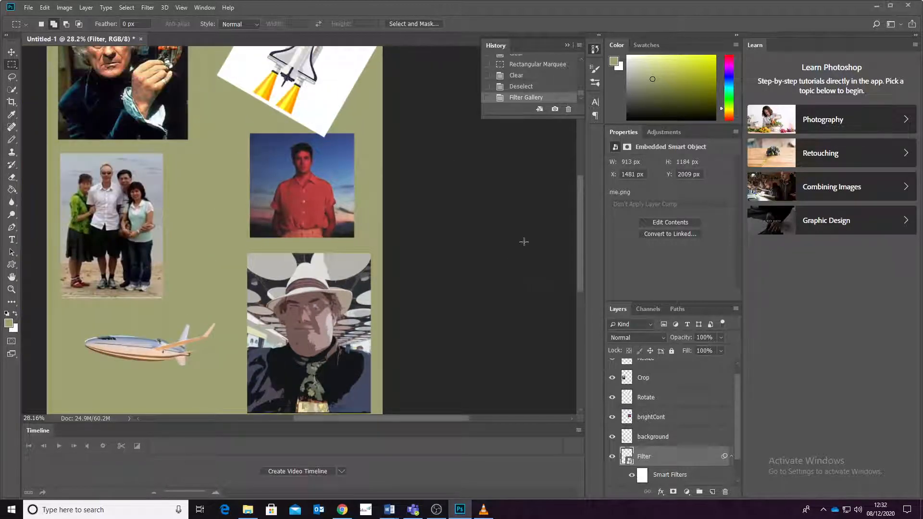
pyautogui.scroll(2, 553, 226)
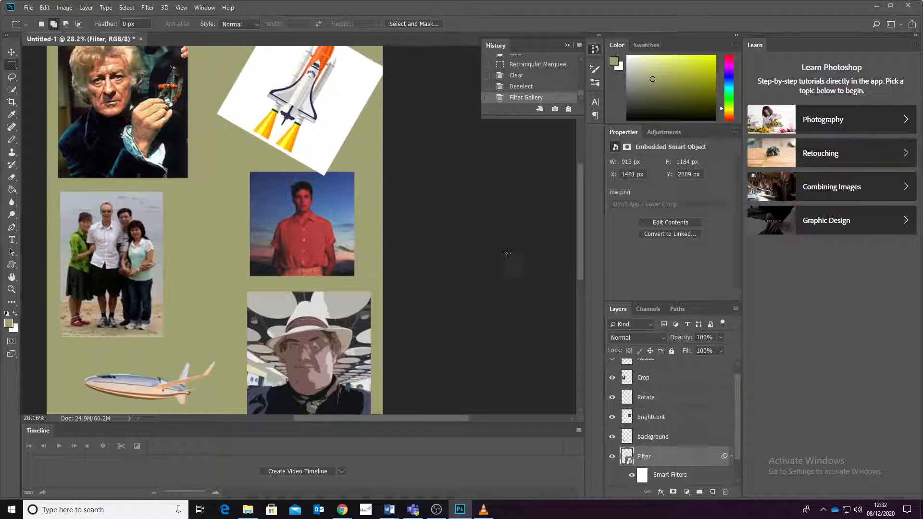
pyautogui.scroll(2, 491, 265)
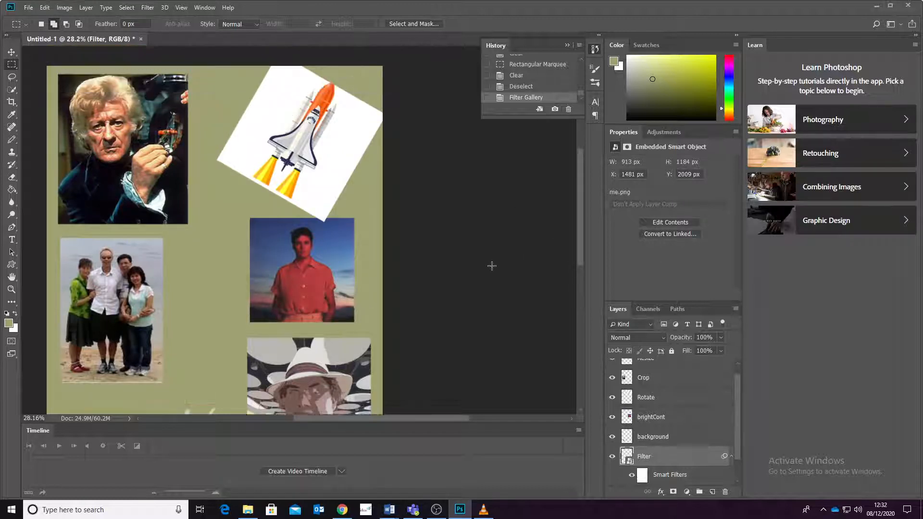
pyautogui.scroll(-1, 459, 200)
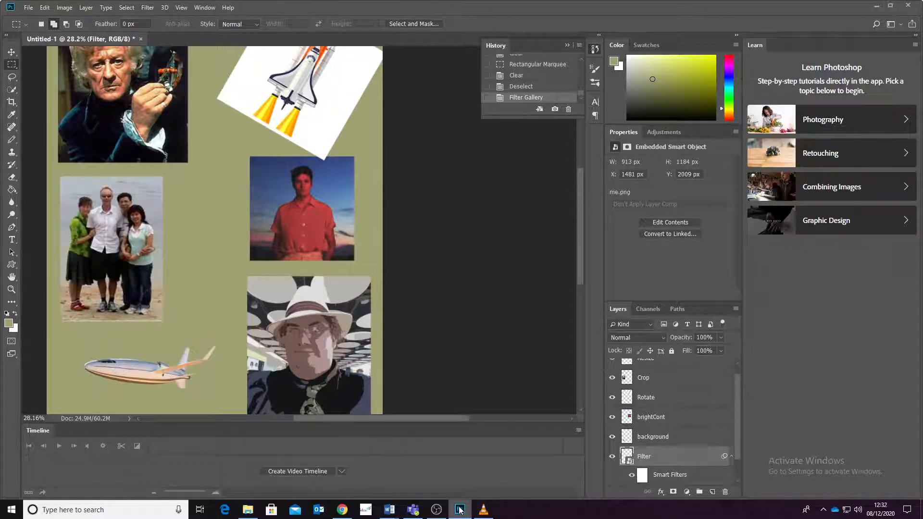
pyautogui.click(436, 510)
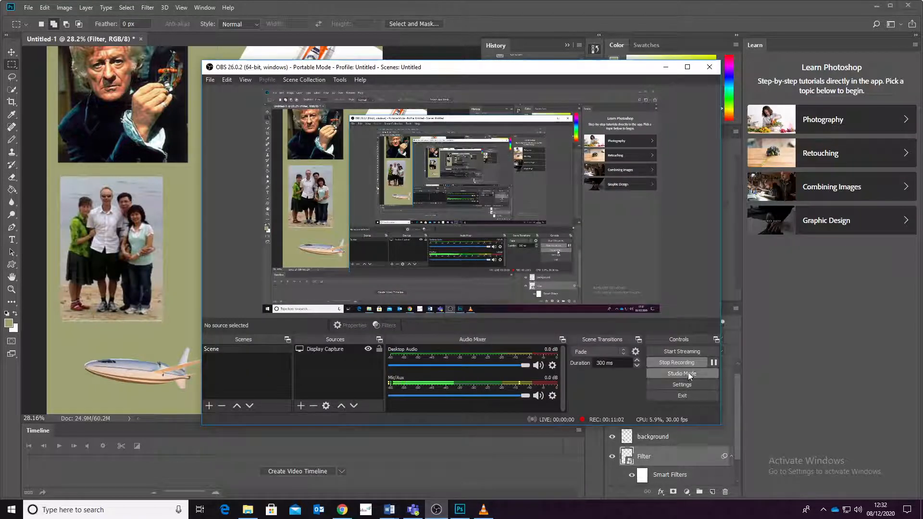